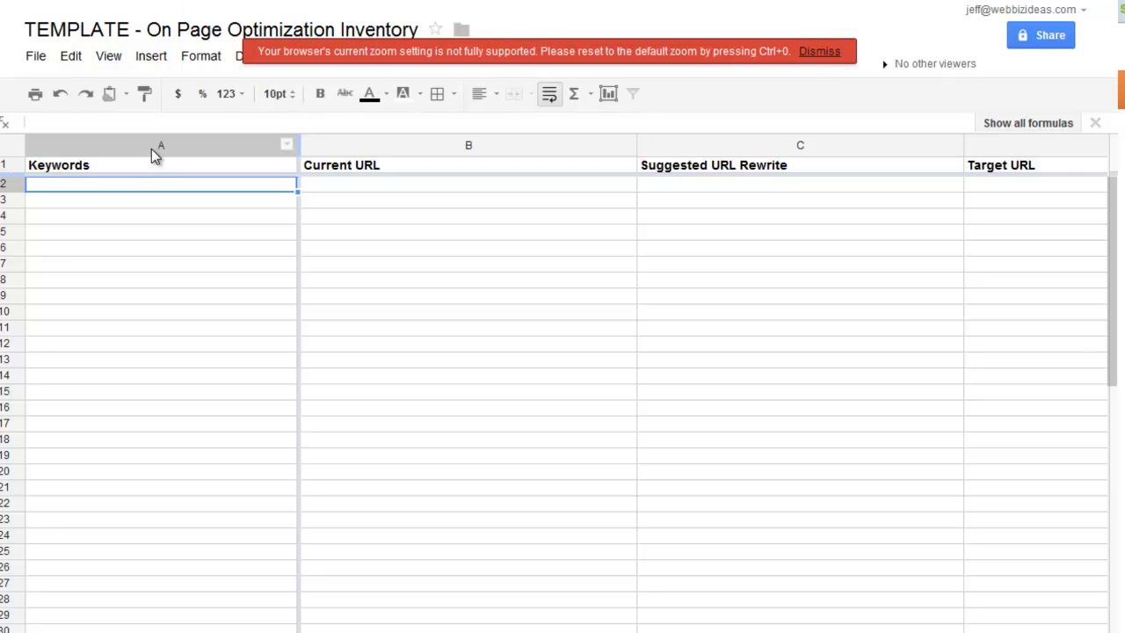
Select the Keywords column and the Current URL column of the inventory template in turn, and switch to the Commercial Cleaning New York home page.
{"action": "left_click", "coordinate": [155, 146]}
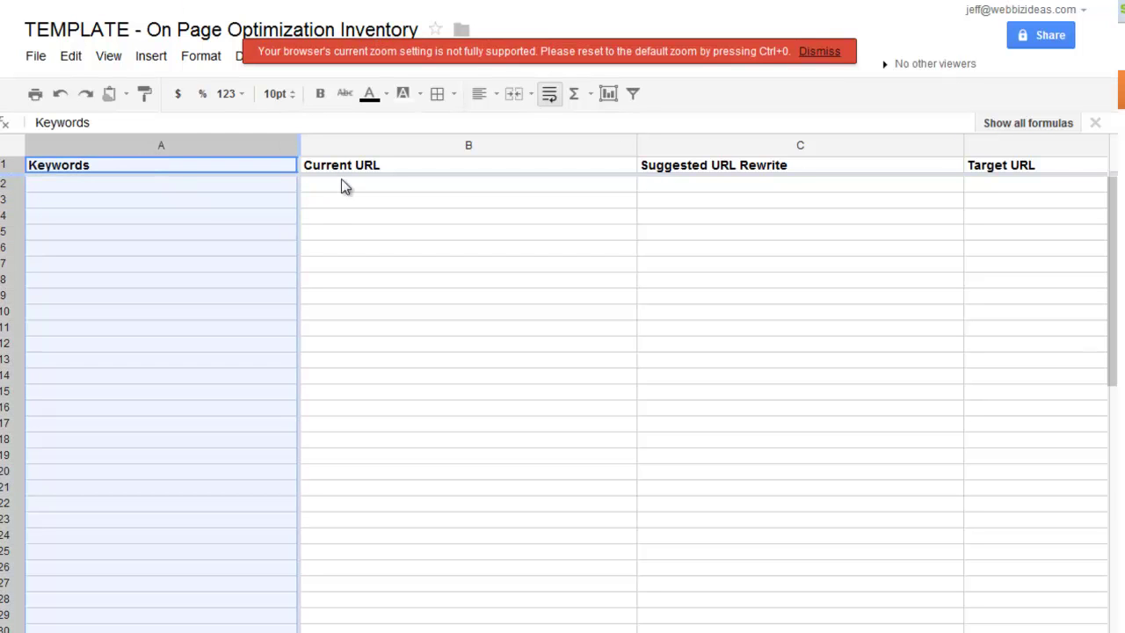
{"action": "left_click", "coordinate": [344, 144]}
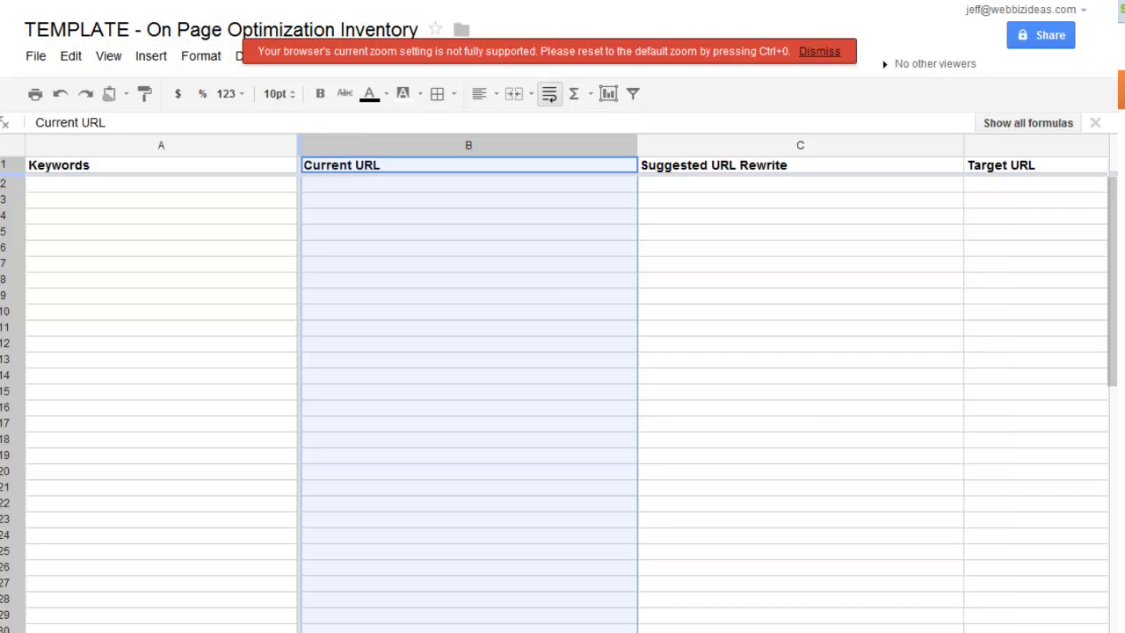
{"action": "left_click", "coordinate": [399, 2]}
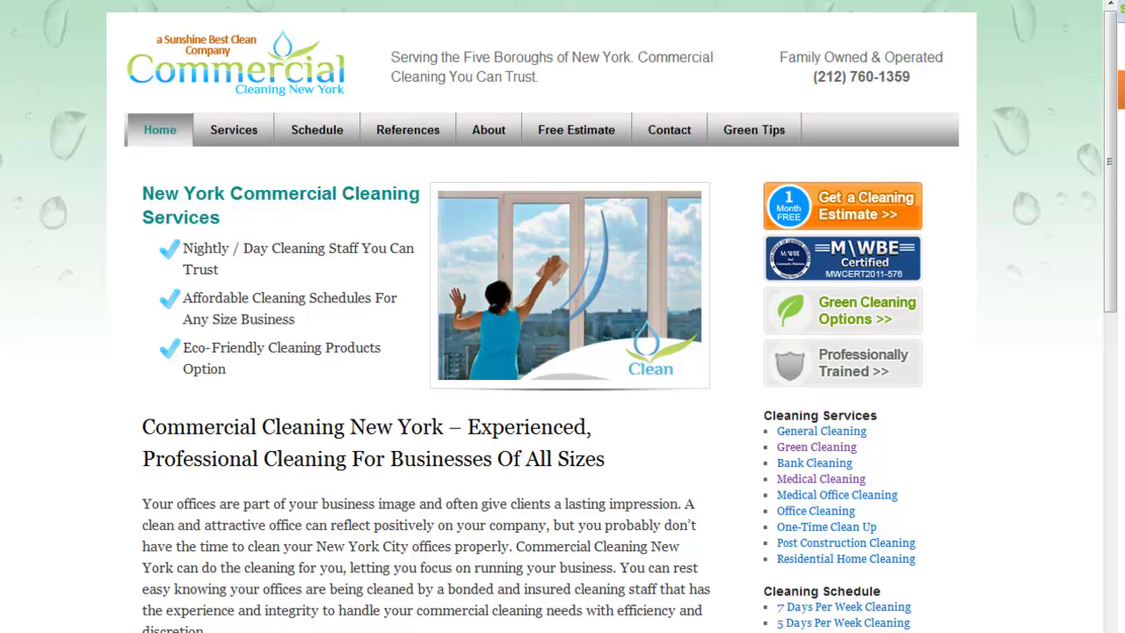
In the "office cleaning new york" search results, highlight the commercialcleaningnewyork.com listing, followed by its web address alone.
{"action": "key", "text": "alt+Left"}
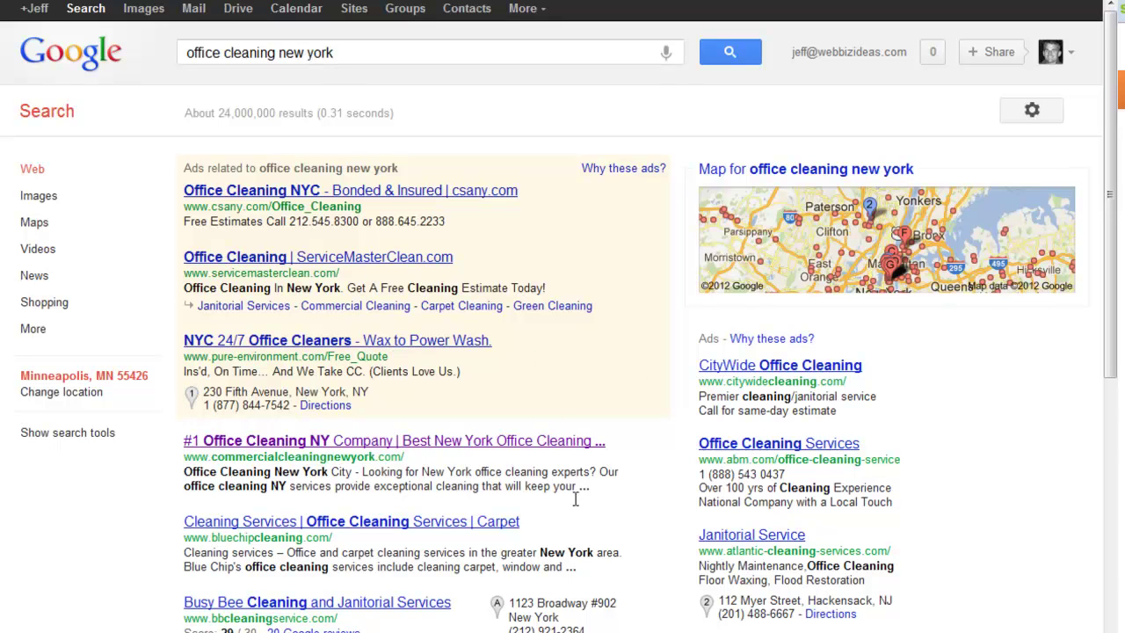
{"action": "left_click_drag", "start_coordinate": [569, 489], "coordinate": [182, 454]}
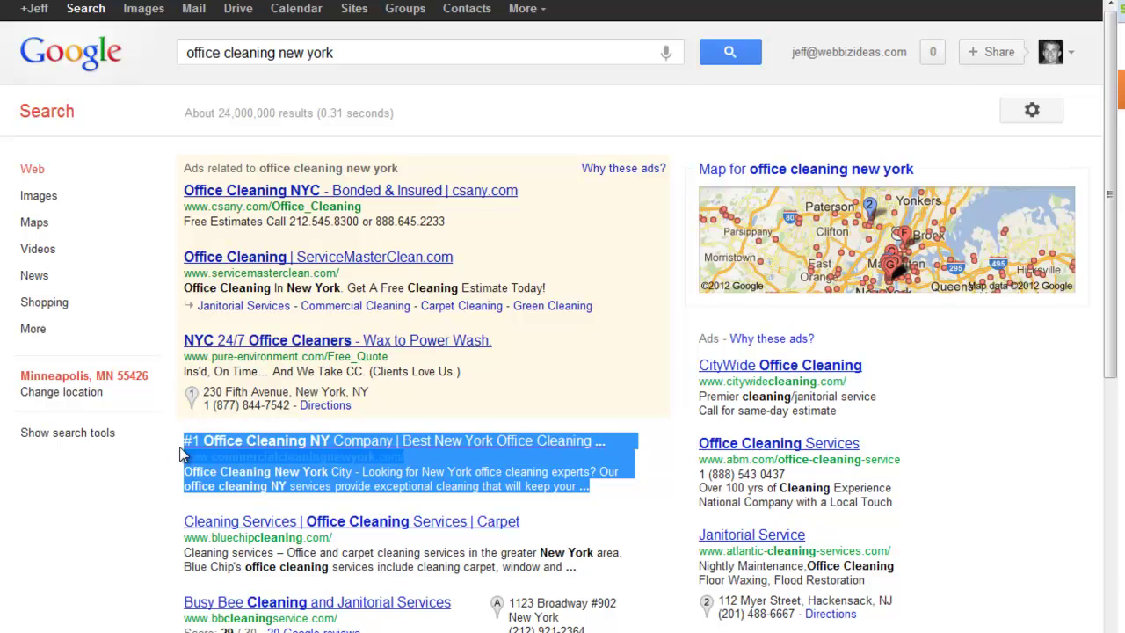
{"action": "left_click", "coordinate": [135, 498]}
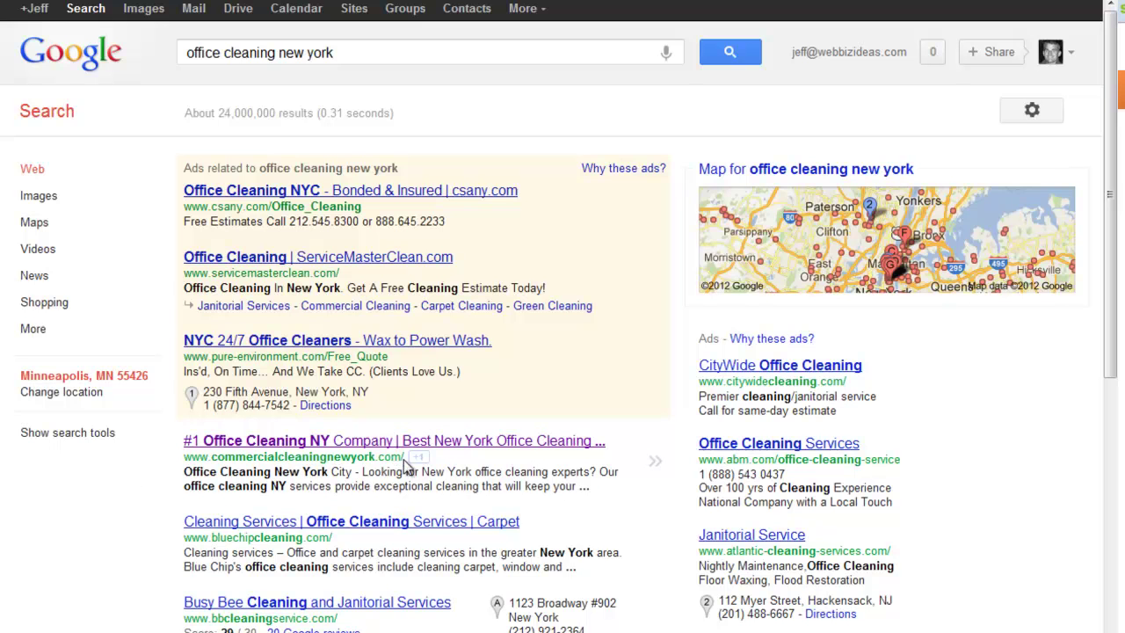
{"action": "left_click_drag", "start_coordinate": [402, 456], "coordinate": [184, 464]}
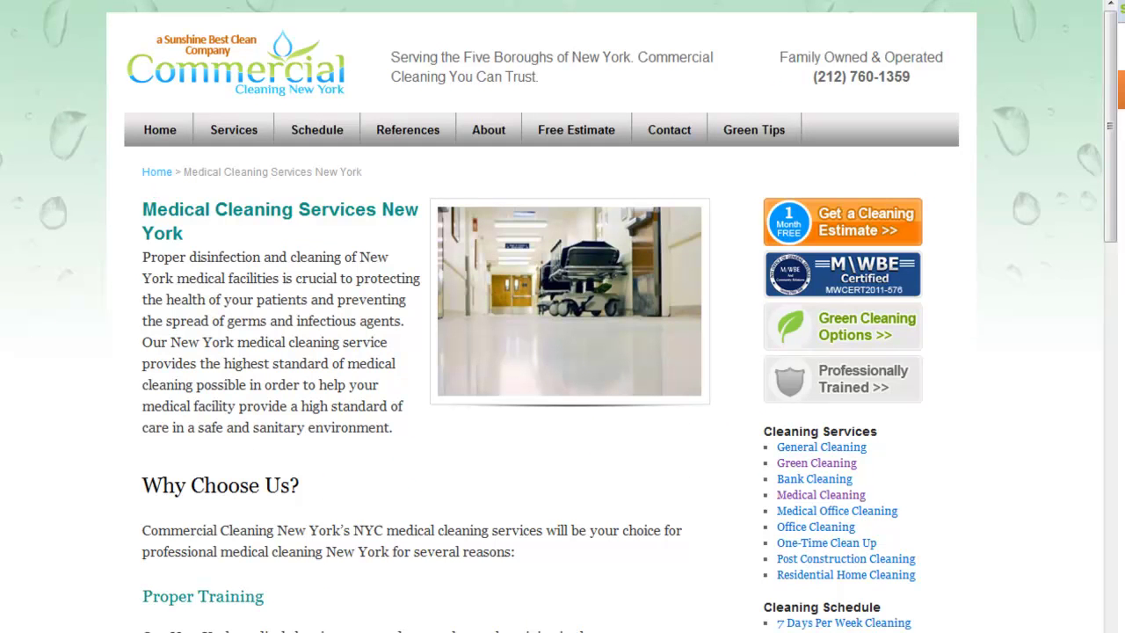
Highlight the Medical Cleaning NYC listing in the "medical cleaning new york" results and look through its Medical Cleaning Services New York page.
{"action": "key", "text": "alt+Left"}
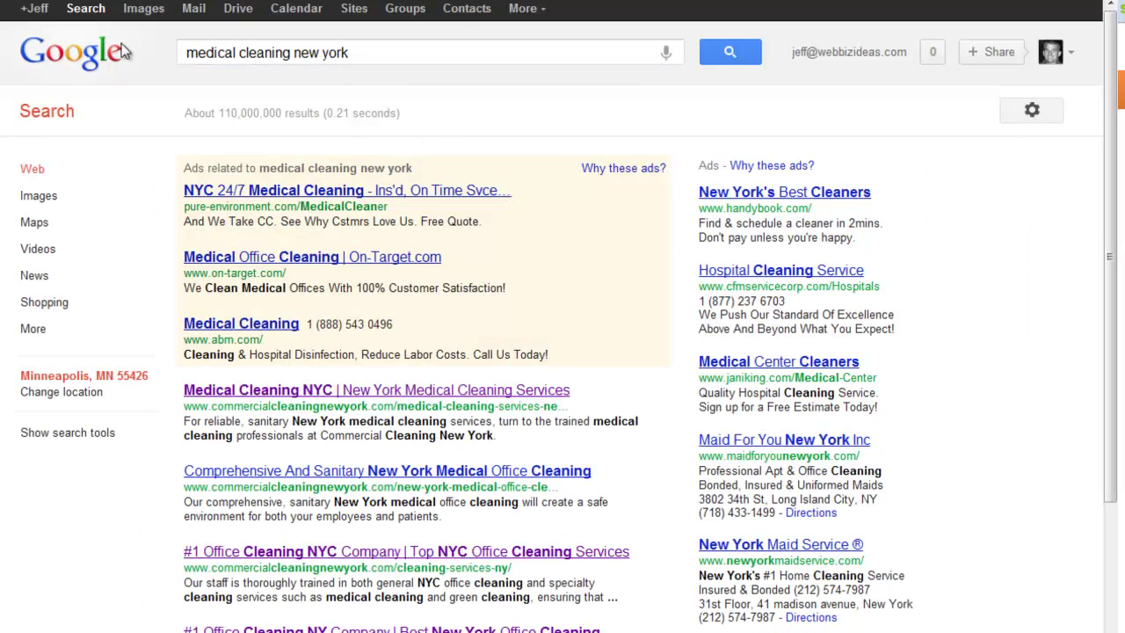
{"action": "left_click_drag", "start_coordinate": [521, 436], "coordinate": [180, 365]}
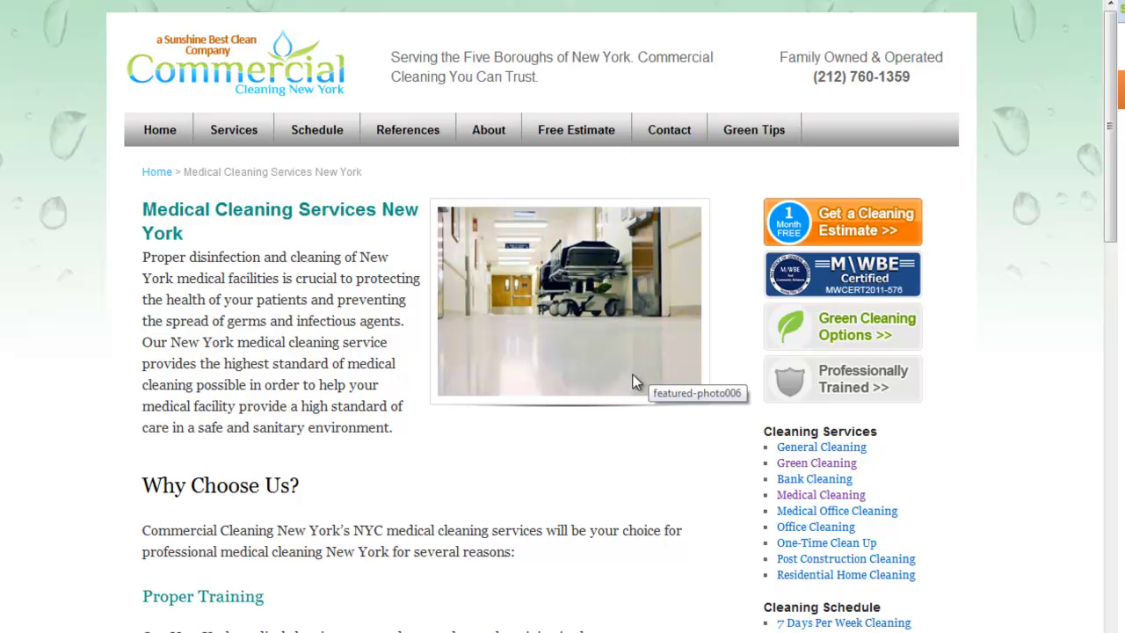
{"action": "scroll", "coordinate": [562, 482], "scroll_direction": "down", "scroll_amount": 10}
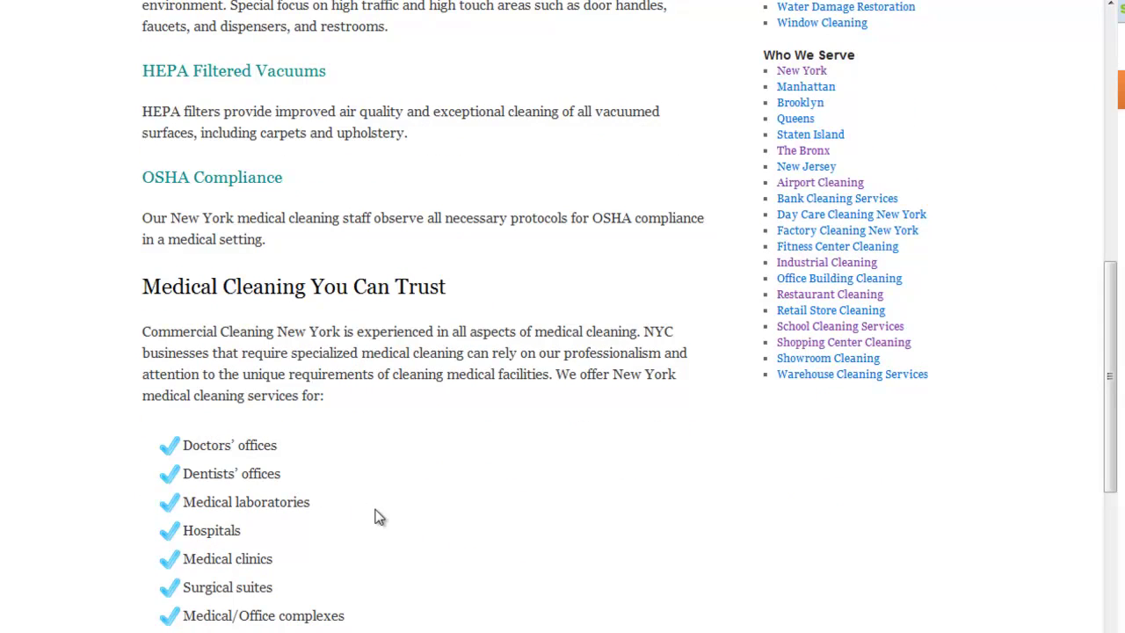
{"action": "scroll", "coordinate": [515, 526], "scroll_direction": "up", "scroll_amount": 10}
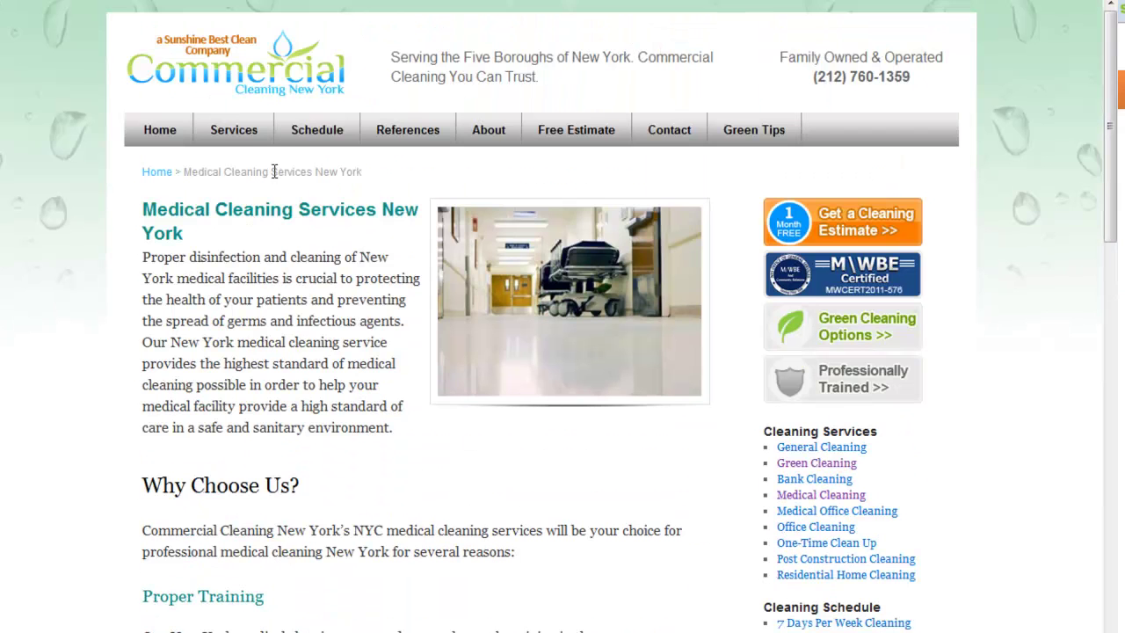
Compare the office cleaning search and its home page result with the medical cleaning search and its Medical Cleaning Services page.
{"action": "key", "text": "alt+Left"}
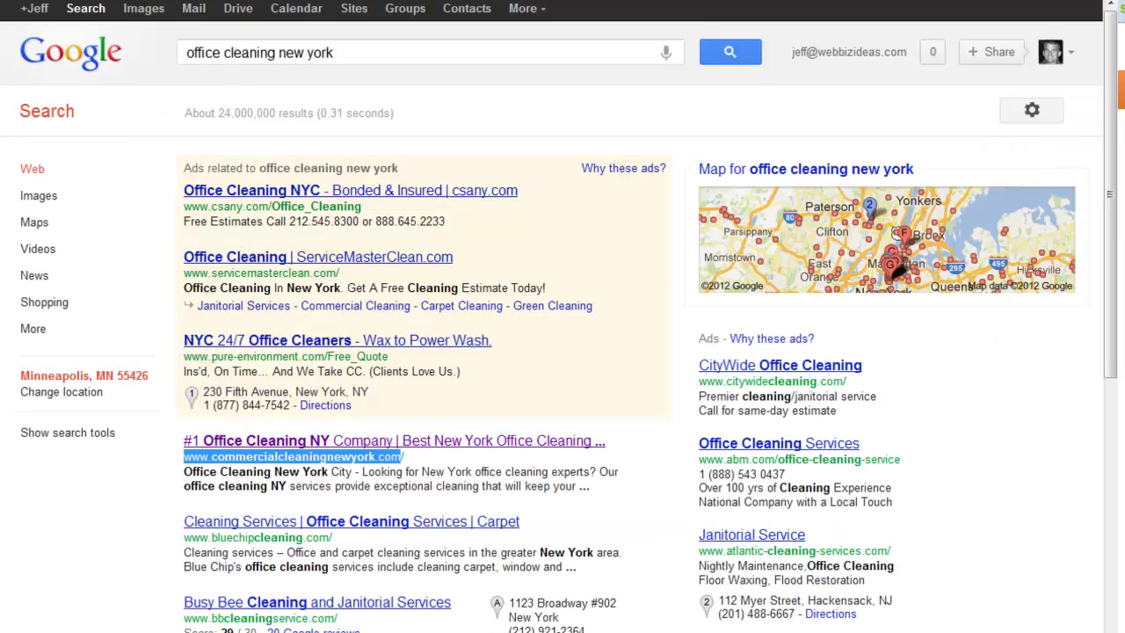
{"action": "left_click", "coordinate": [351, 440]}
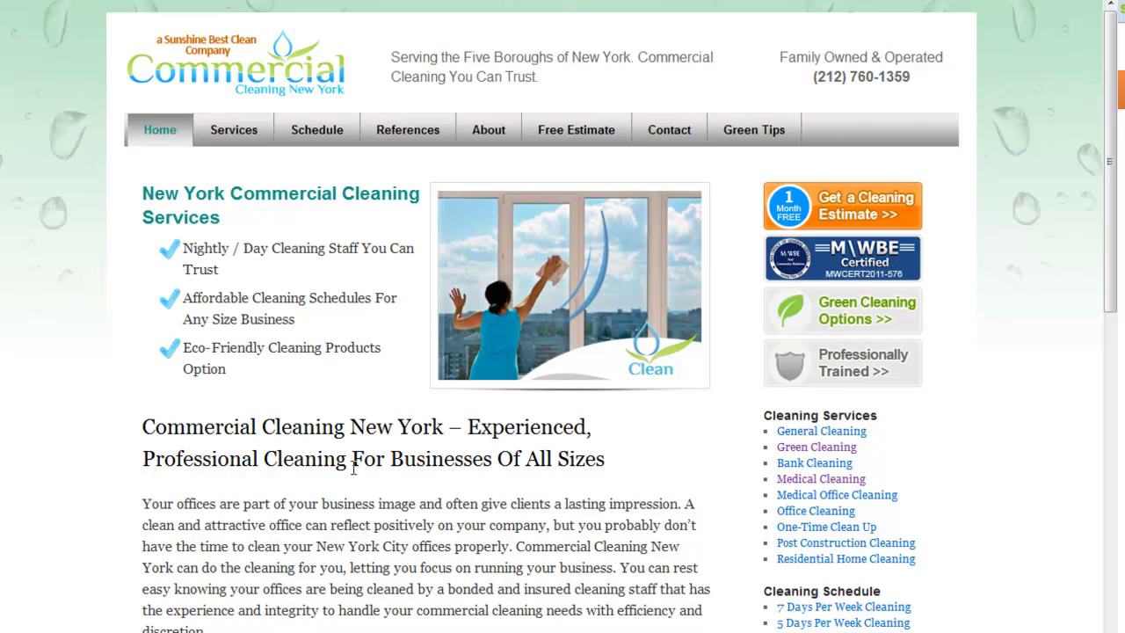
{"action": "left_click", "coordinate": [227, 132]}
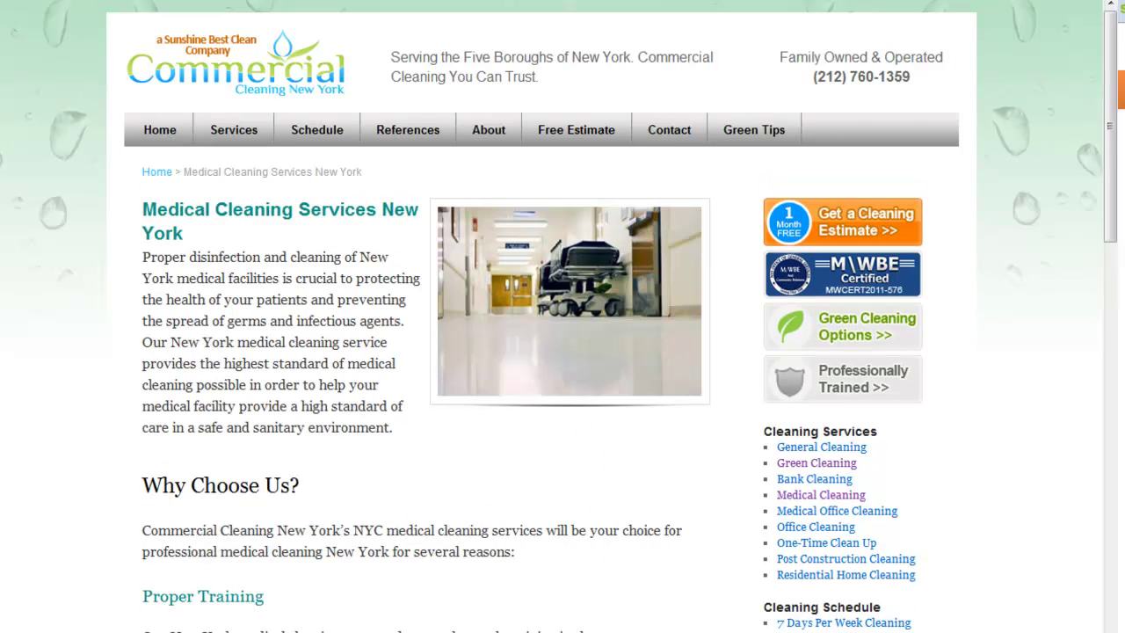
{"action": "key", "text": "alt+Left"}
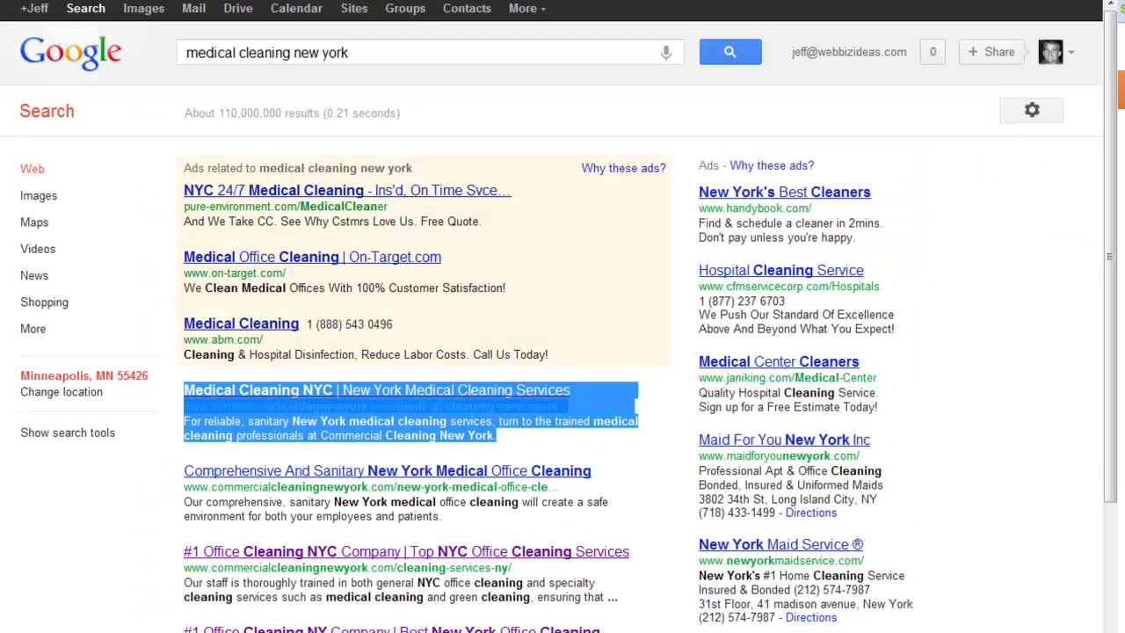
{"action": "left_click_drag", "start_coordinate": [377, 55], "coordinate": [89, 74]}
{"action": "key", "text": "alt+Right"}
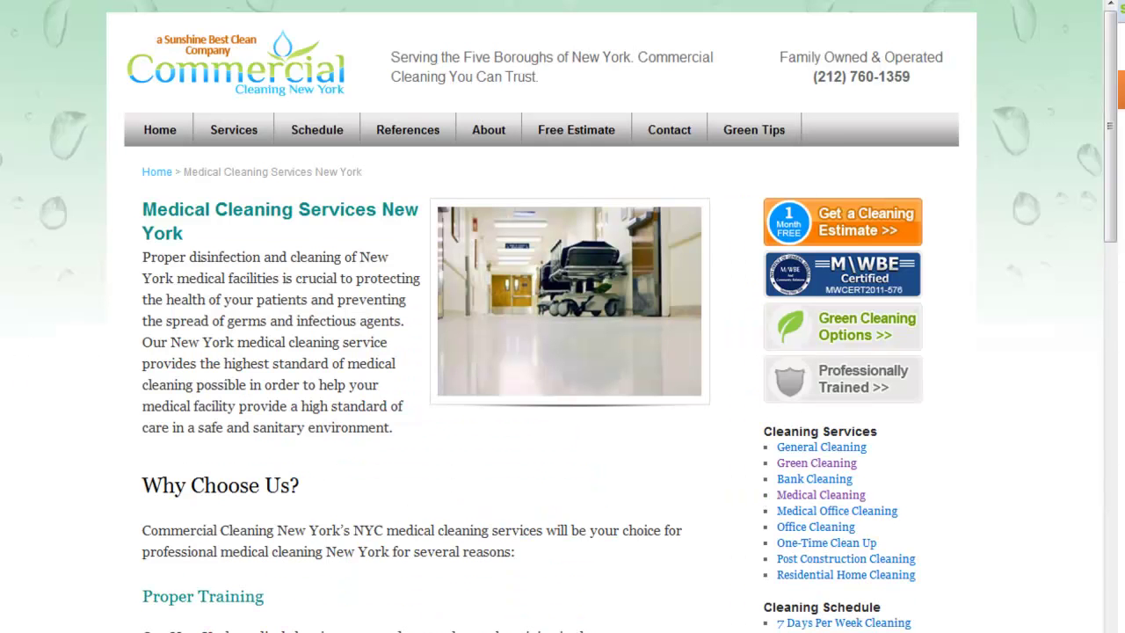
Return to the On Page Optimization Inventory template and select its Keywords and Current URL columns one after the other.
{"action": "key", "text": "ctrl+Tab"}
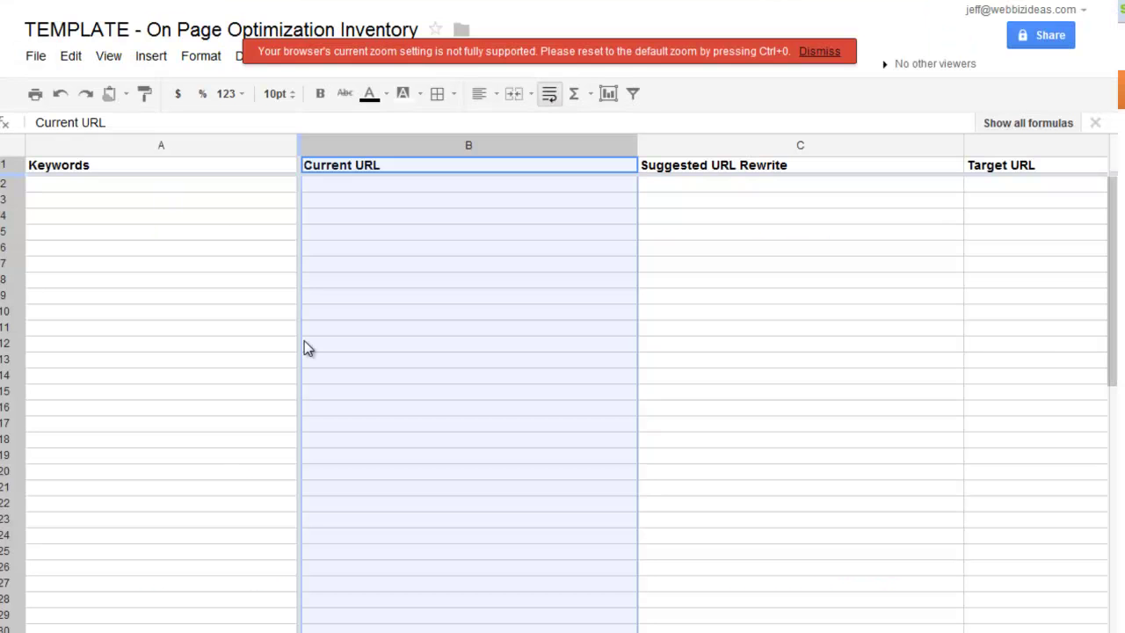
{"action": "left_click", "coordinate": [208, 148]}
{"action": "left_click", "coordinate": [360, 150]}
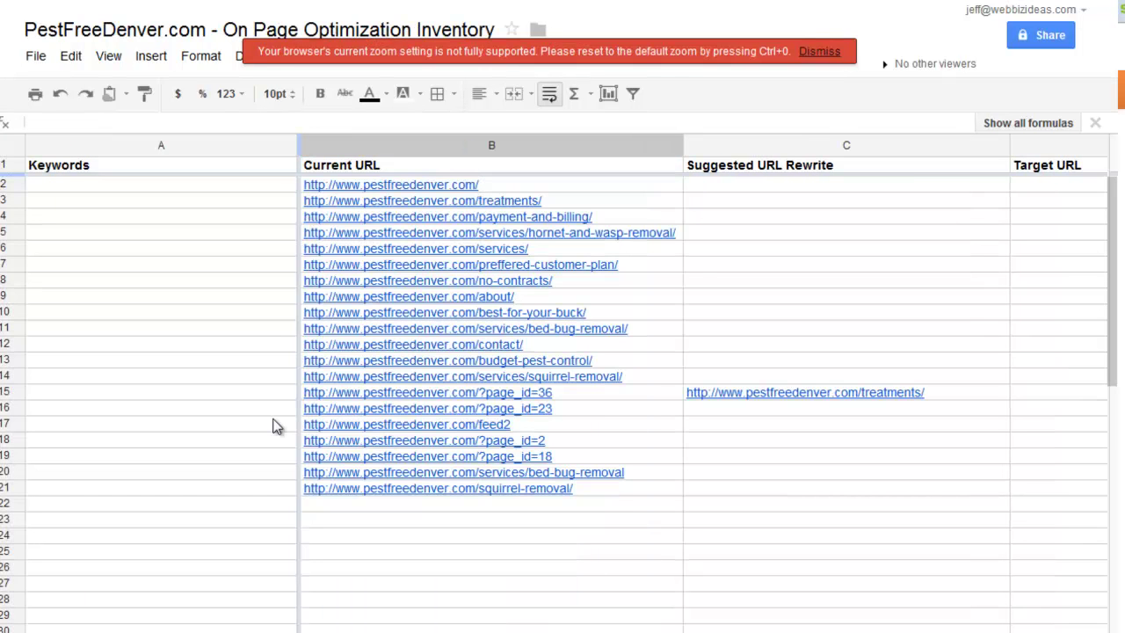
Examine the Current URL and Keywords columns in the PestFreeDenver.com On Page Optimization Inventory sheet.
{"action": "left_click", "coordinate": [271, 423]}
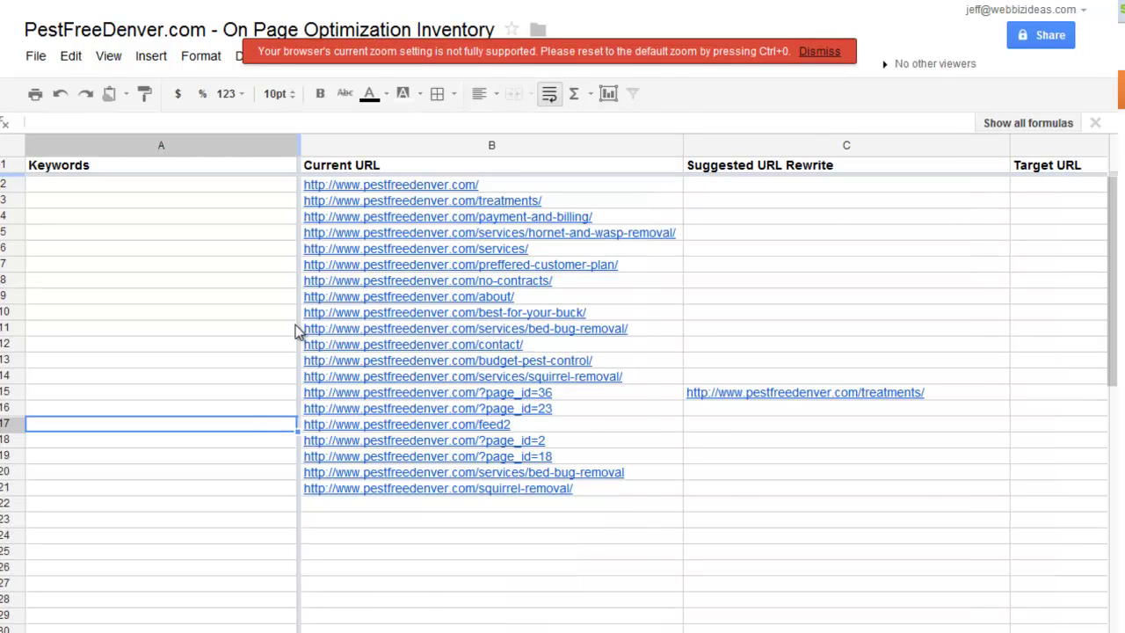
{"action": "left_click", "coordinate": [342, 146]}
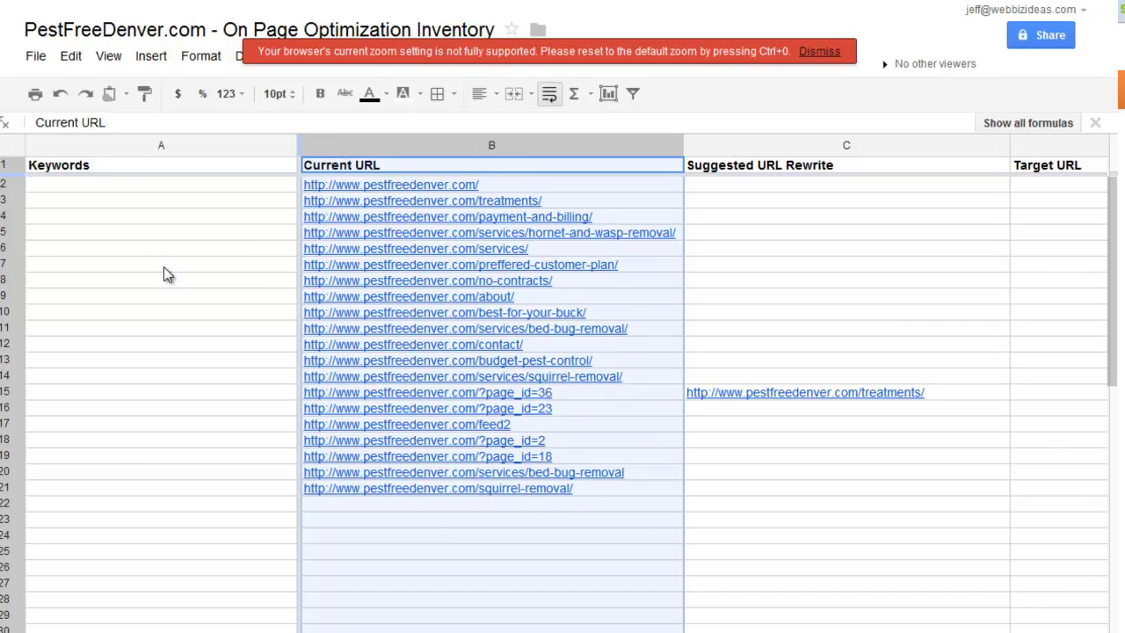
{"action": "left_click", "coordinate": [126, 148]}
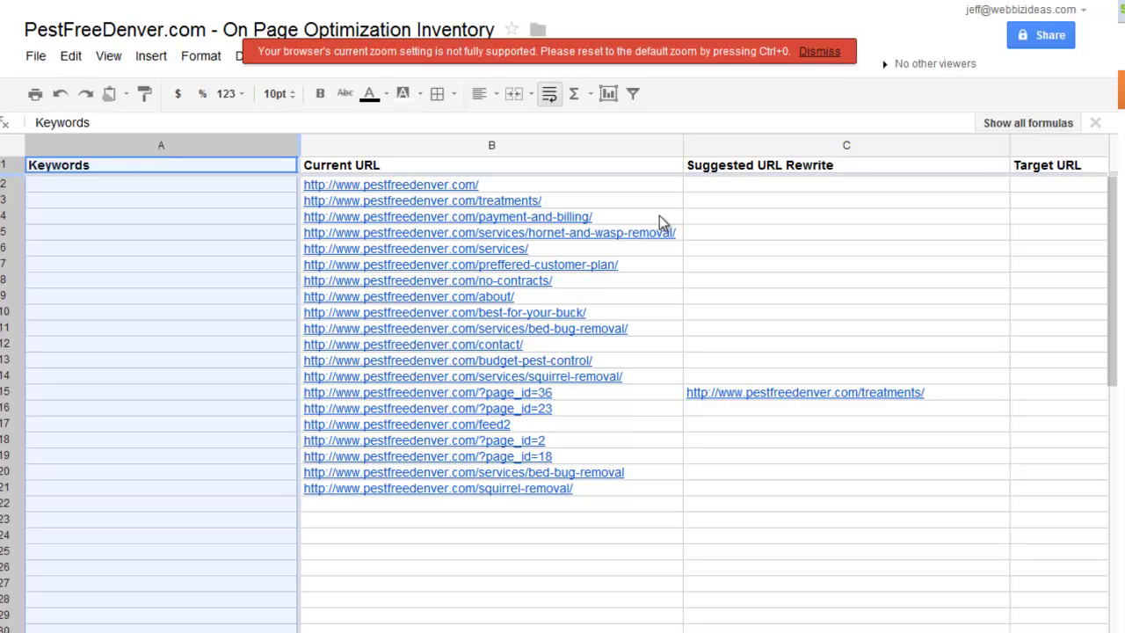
{"action": "left_click", "coordinate": [609, 145]}
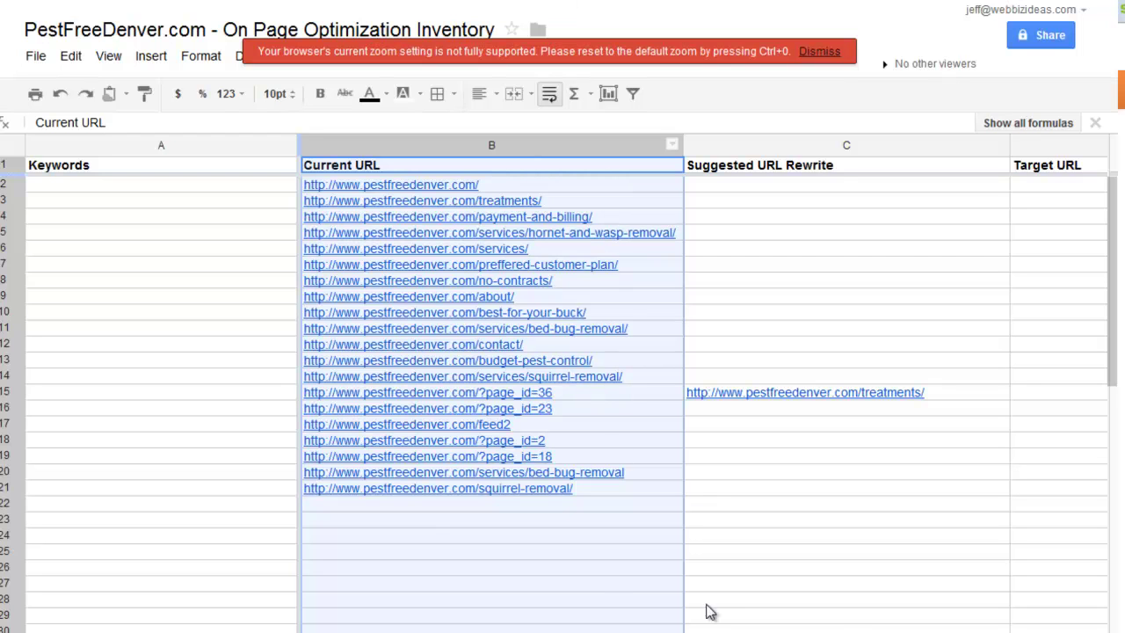
{"action": "left_click", "coordinate": [566, 510]}
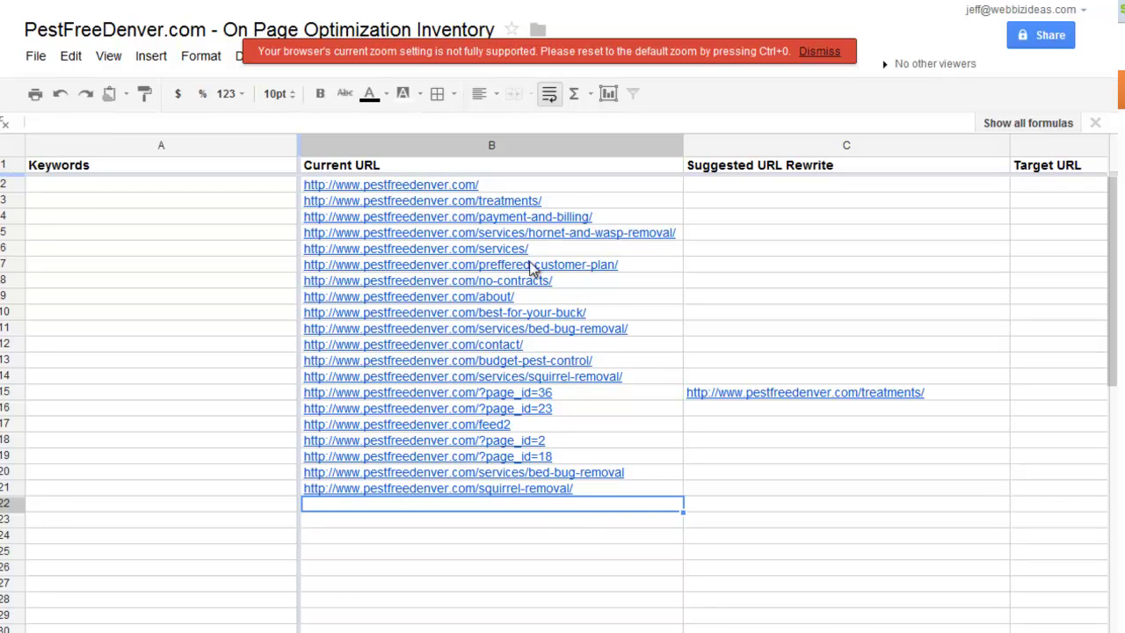
Inspect individual entries in the PestFreeDenver.com Current URL column, including the treatments and contact page addresses.
{"action": "left_click", "coordinate": [652, 184]}
{"action": "left_click", "coordinate": [703, 215]}
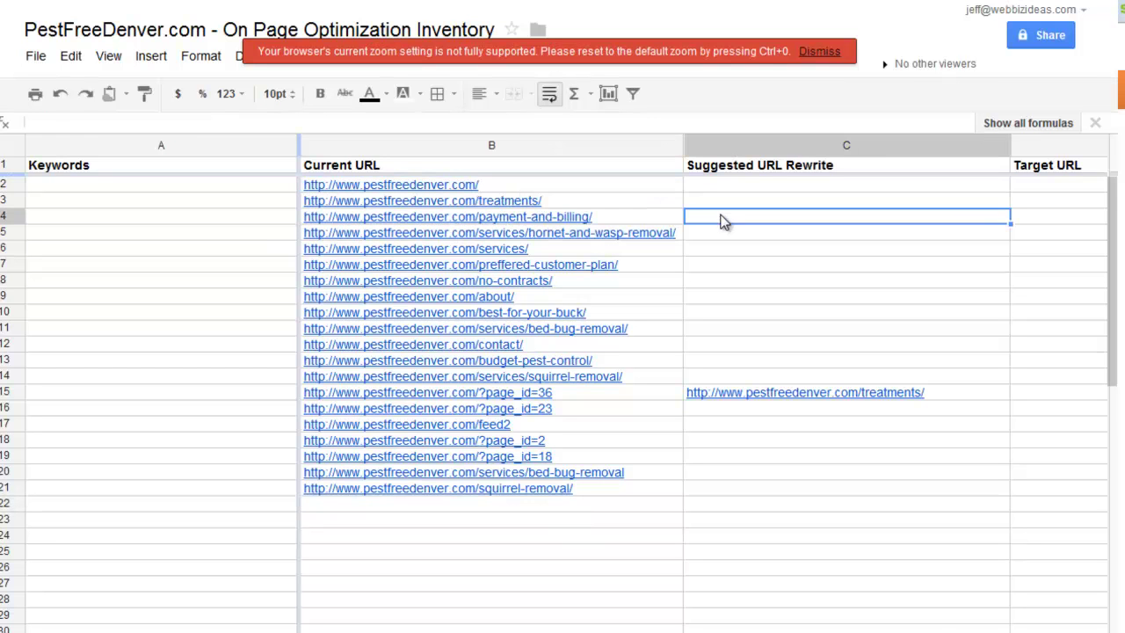
{"action": "left_click", "coordinate": [667, 201]}
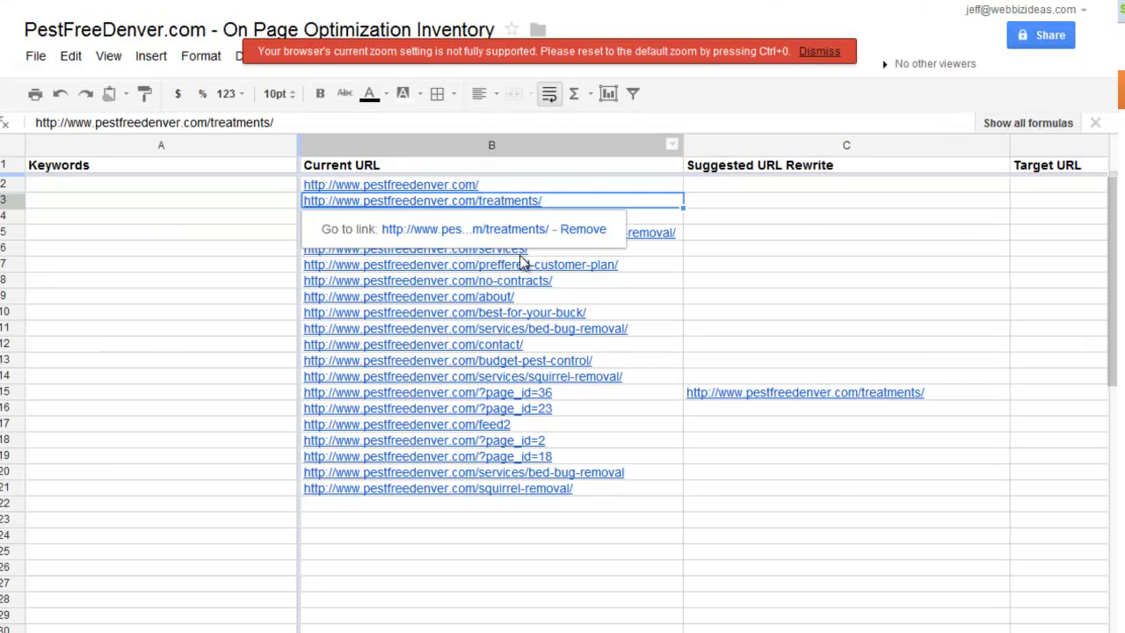
{"action": "left_click", "coordinate": [655, 347]}
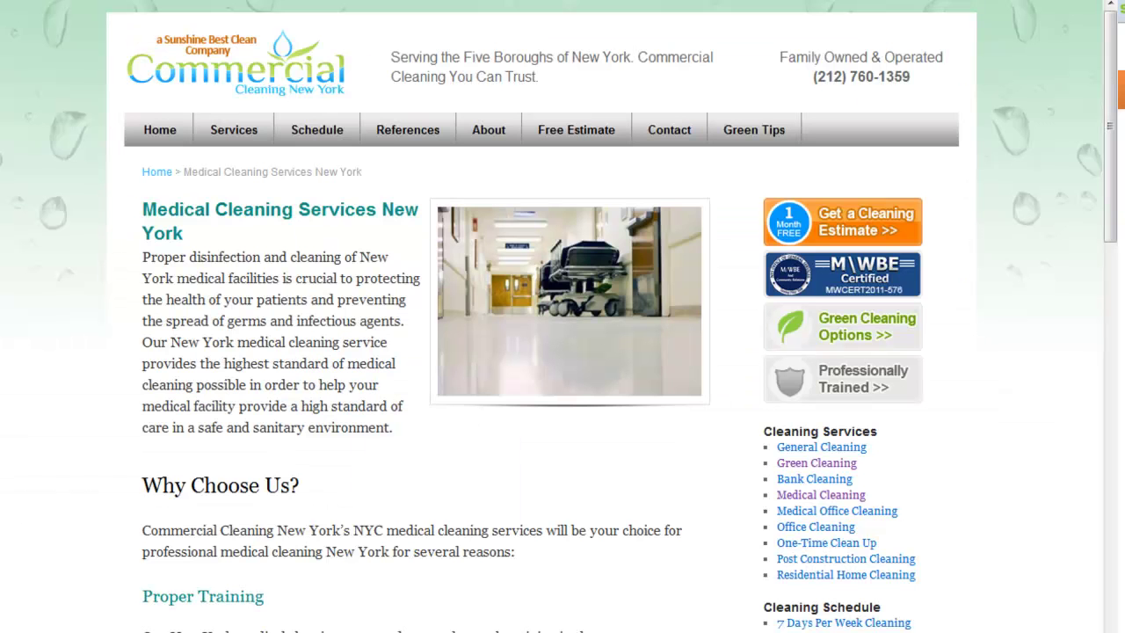
{"action": "left_click", "coordinate": [408, 130]}
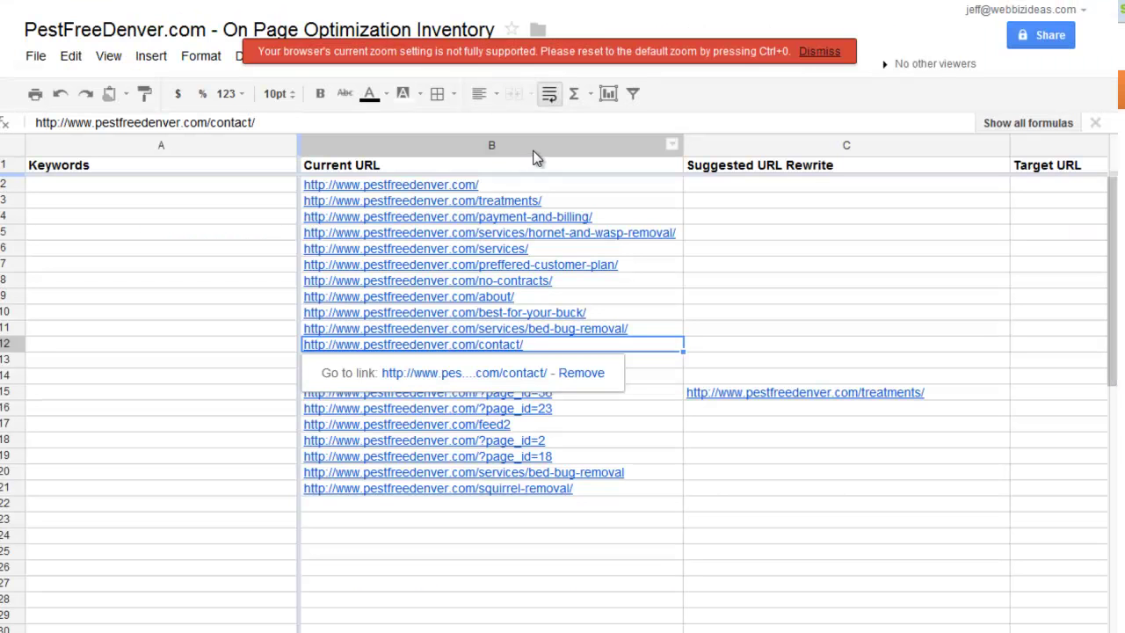
{"action": "left_click", "coordinate": [536, 146]}
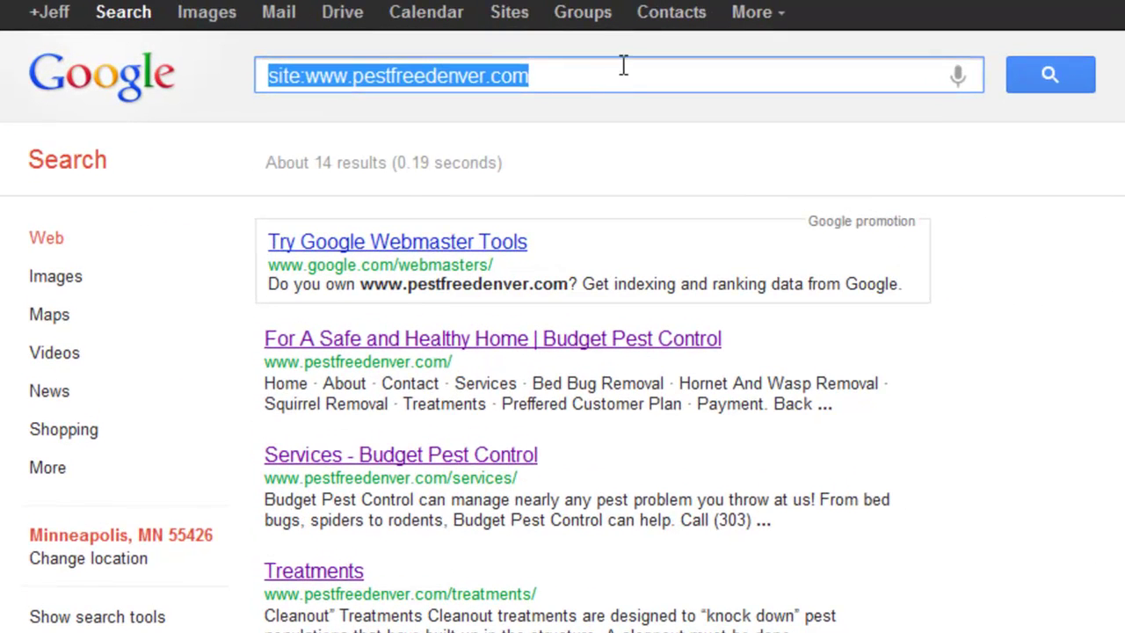
{"action": "left_click", "coordinate": [623, 65]}
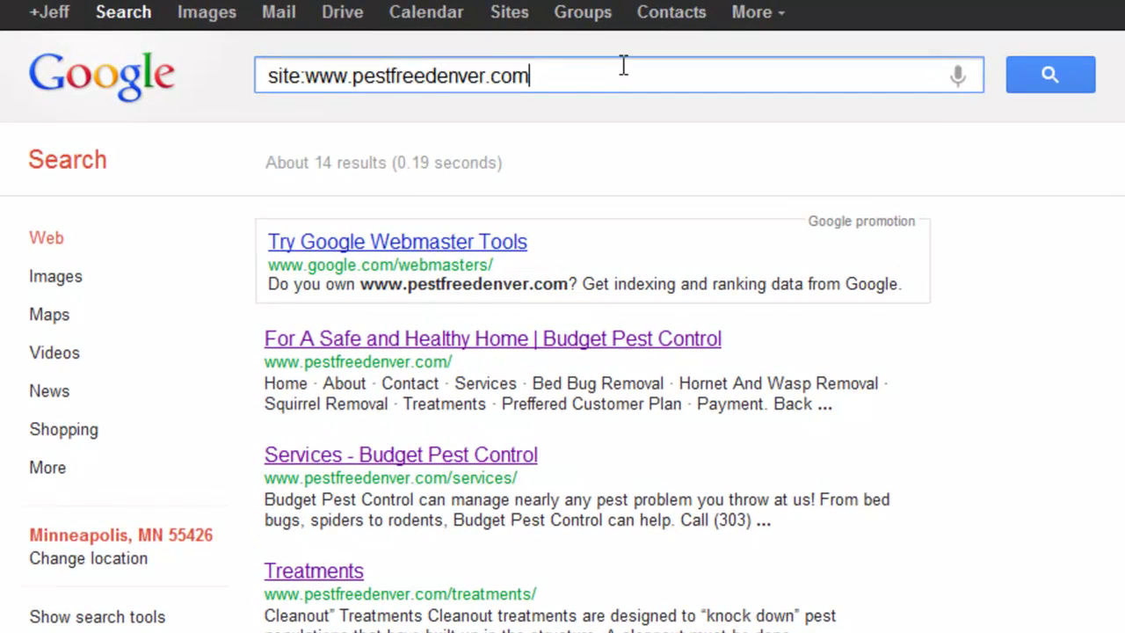
{"action": "left_click", "coordinate": [306, 78]}
{"action": "left_click_drag", "start_coordinate": [306, 78], "coordinate": [268, 77]}
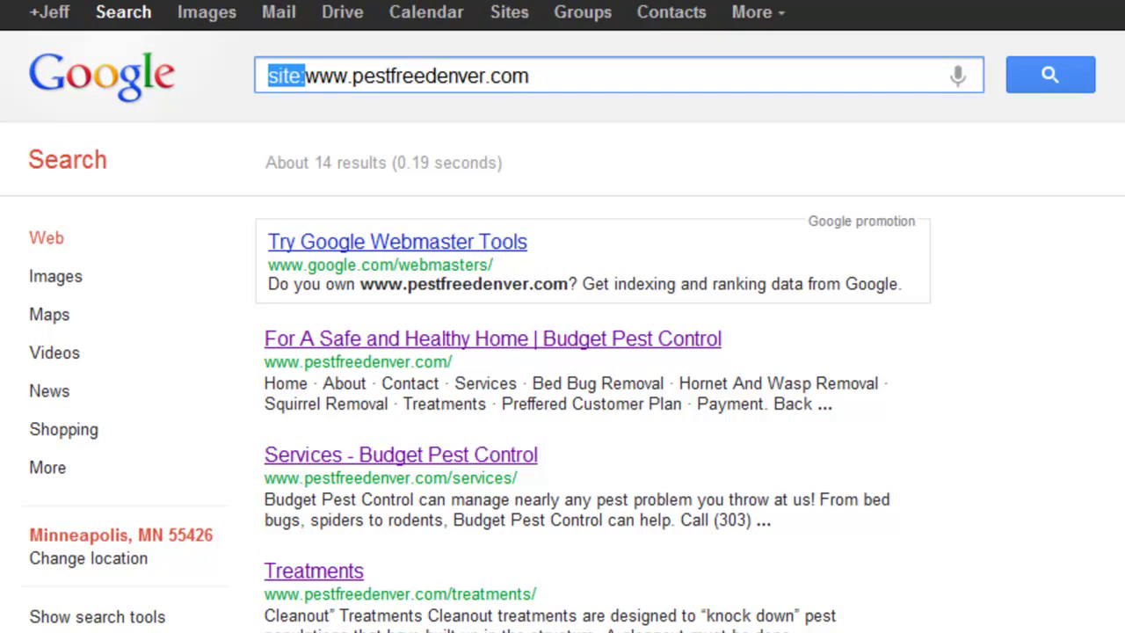
{"action": "triple_click", "coordinate": [590, 75]}
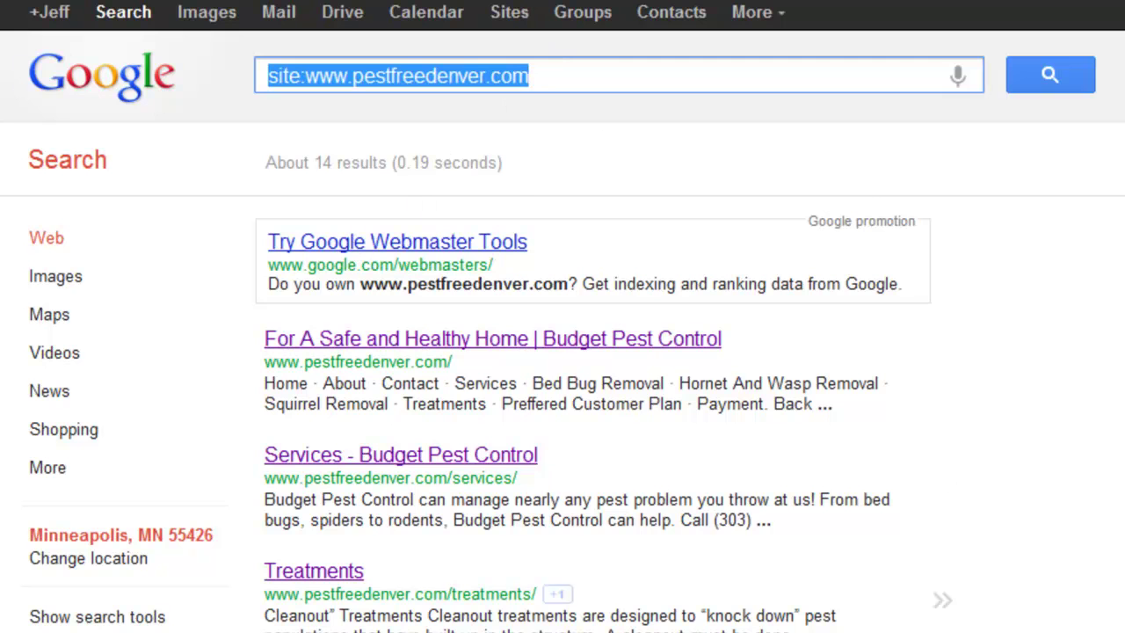
{"action": "scroll", "coordinate": [562, 352], "scroll_direction": "down", "scroll_amount": 5}
{"action": "scroll", "coordinate": [563, 351], "scroll_direction": "up", "scroll_amount": 5}
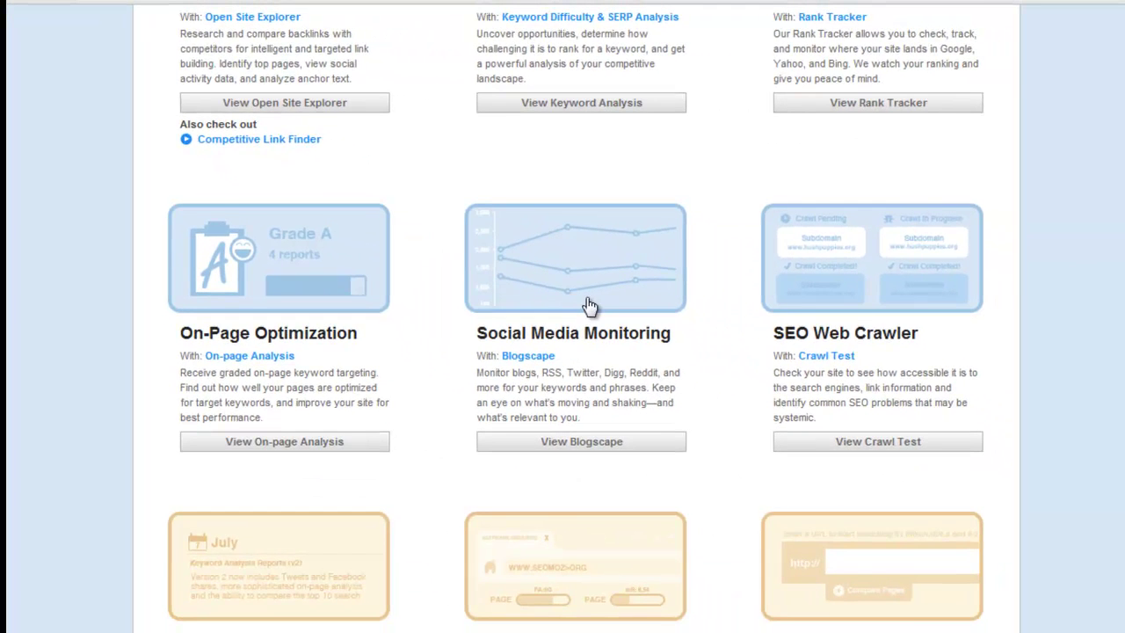
Look over the SEOmoz Research Tools page and highlight the SEO Web Crawler heading with its Crawl Test link.
{"action": "scroll", "coordinate": [751, 312], "scroll_direction": "up", "scroll_amount": 5}
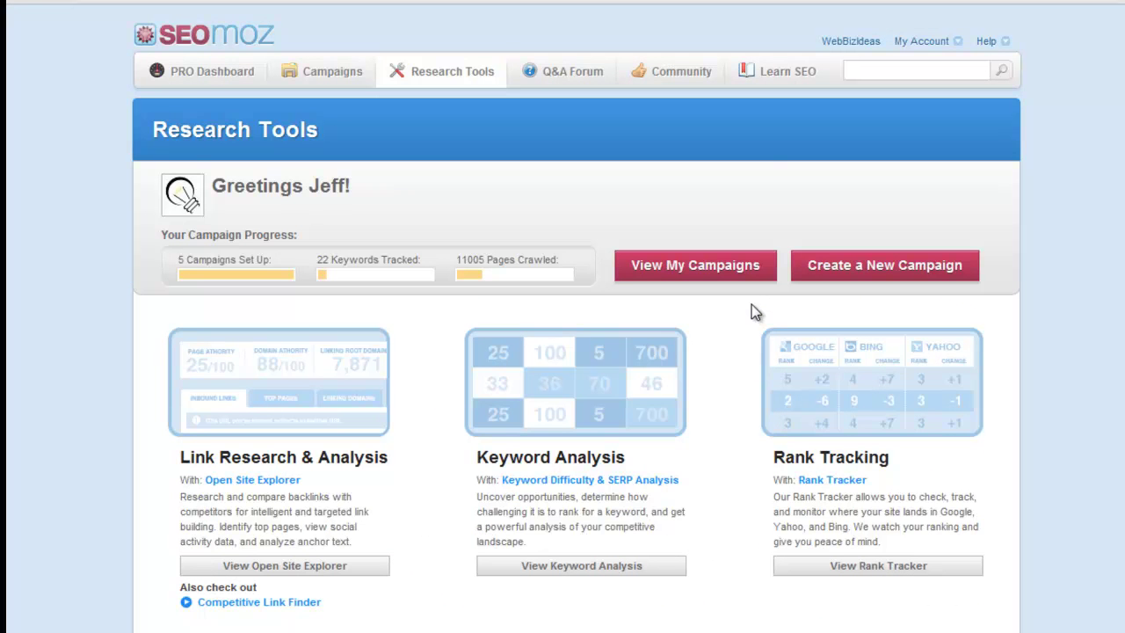
{"action": "scroll", "coordinate": [697, 581], "scroll_direction": "down", "scroll_amount": 5}
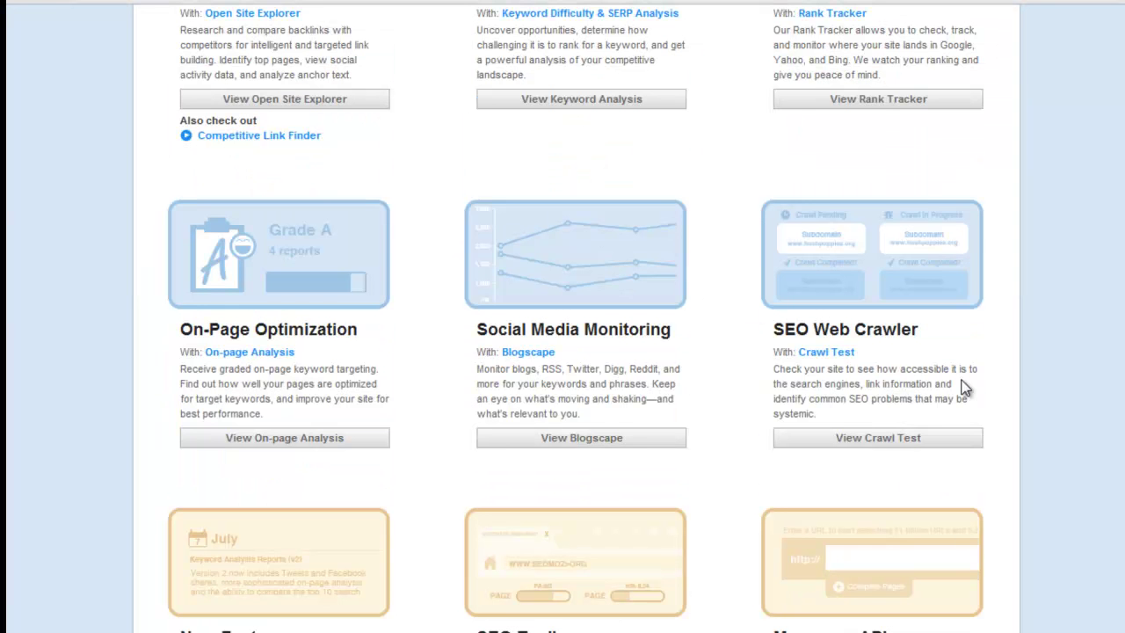
{"action": "left_click_drag", "start_coordinate": [936, 347], "coordinate": [777, 331]}
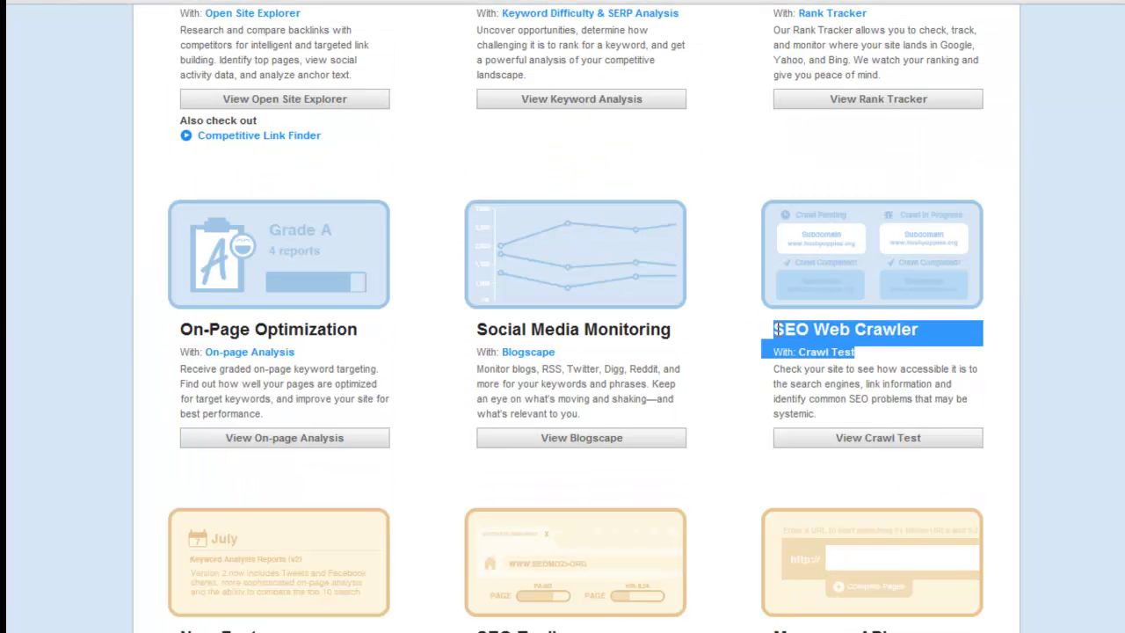
Copy all page addresses from the SEOmoz Crawl Test report's URL column and select the first Current URL cell in the inventory template.
{"action": "left_click", "coordinate": [900, 362]}
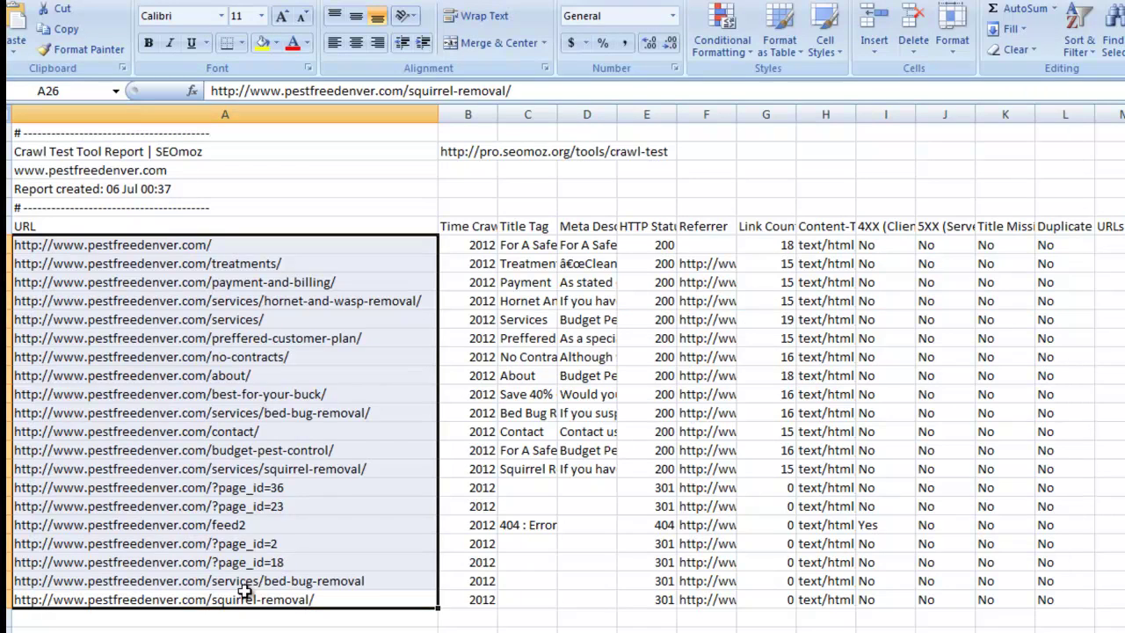
{"action": "left_click", "coordinate": [233, 407]}
{"action": "left_click_drag", "start_coordinate": [227, 245], "coordinate": [224, 600]}
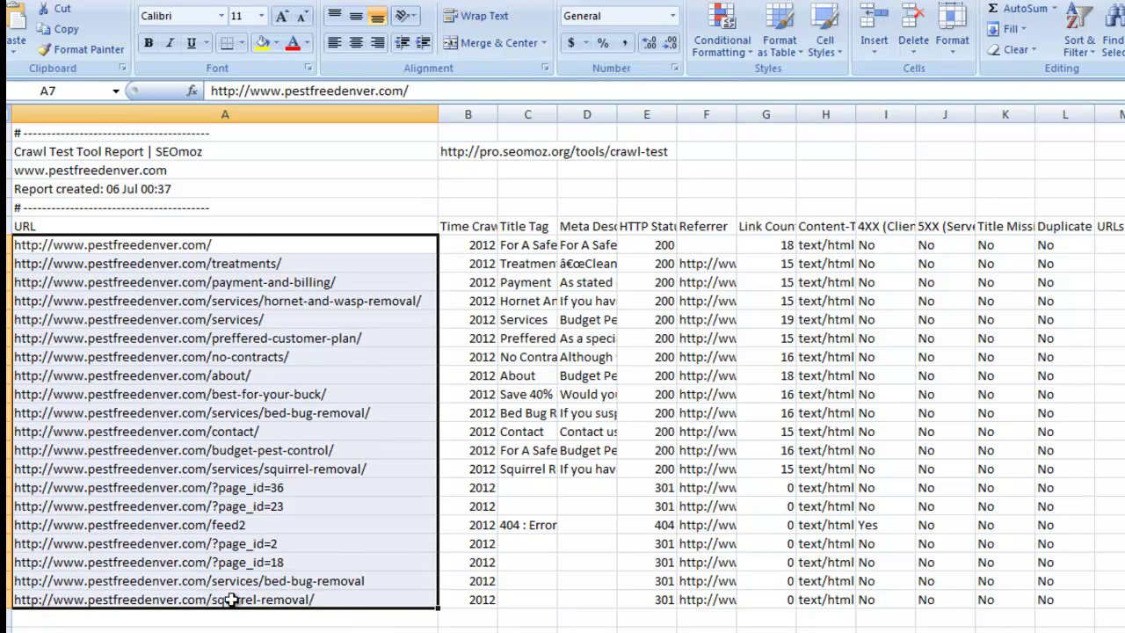
{"action": "key", "text": "ctrl+c"}
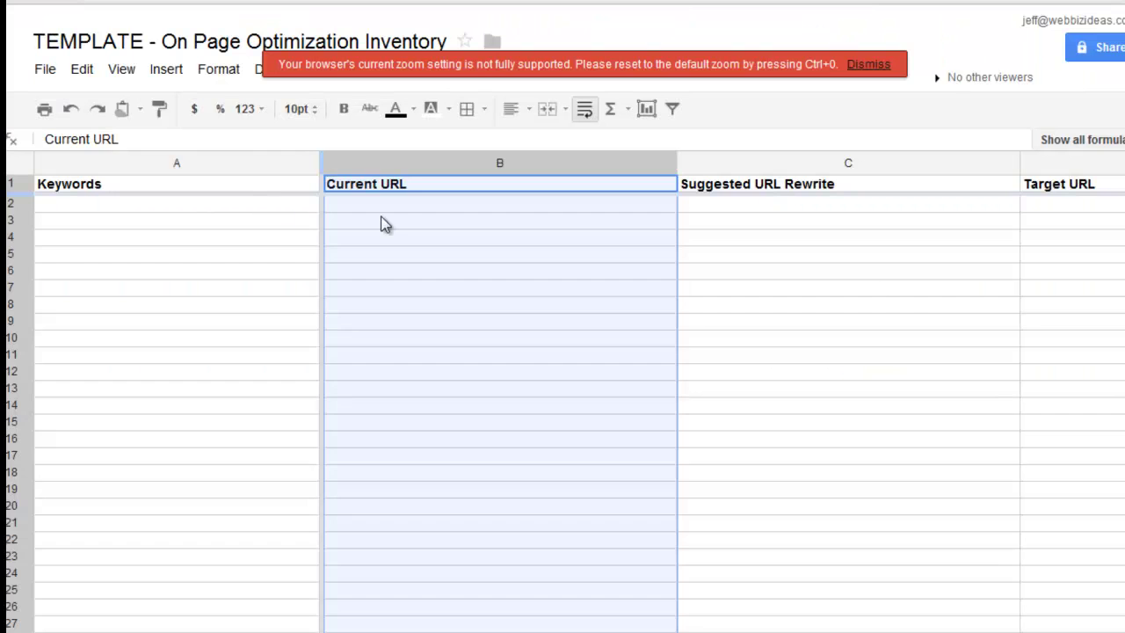
{"action": "left_click", "coordinate": [392, 206]}
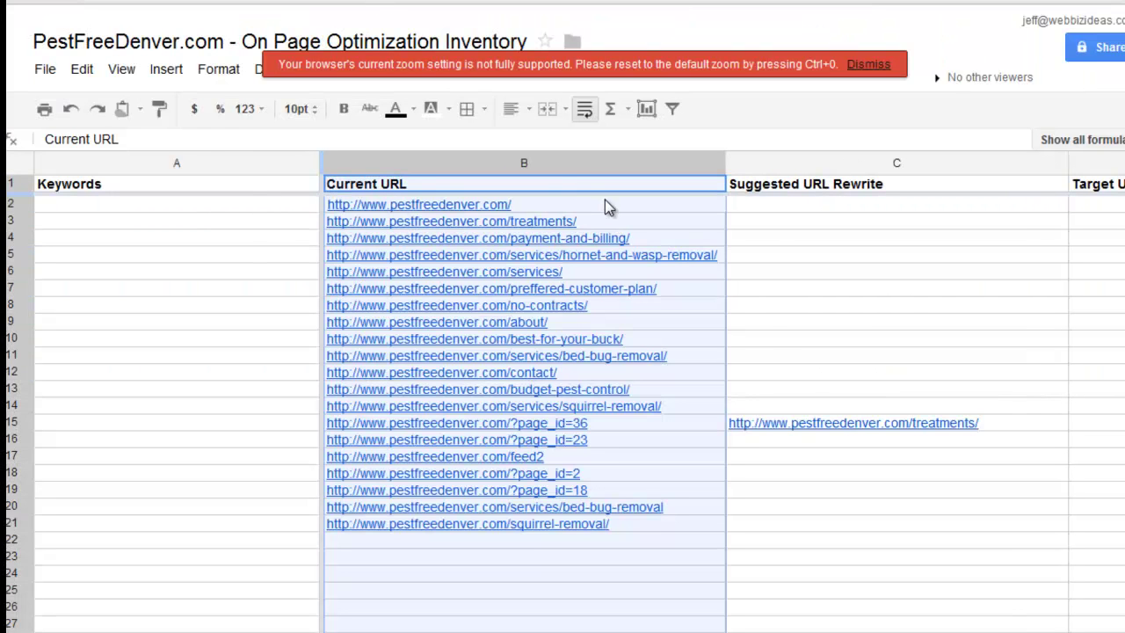
Examine the Current URL and Keywords columns in the PestFreeDenver.com inventory, and look over the matching Xenu crawl list.
{"action": "left_click_drag", "start_coordinate": [603, 208], "coordinate": [585, 514]}
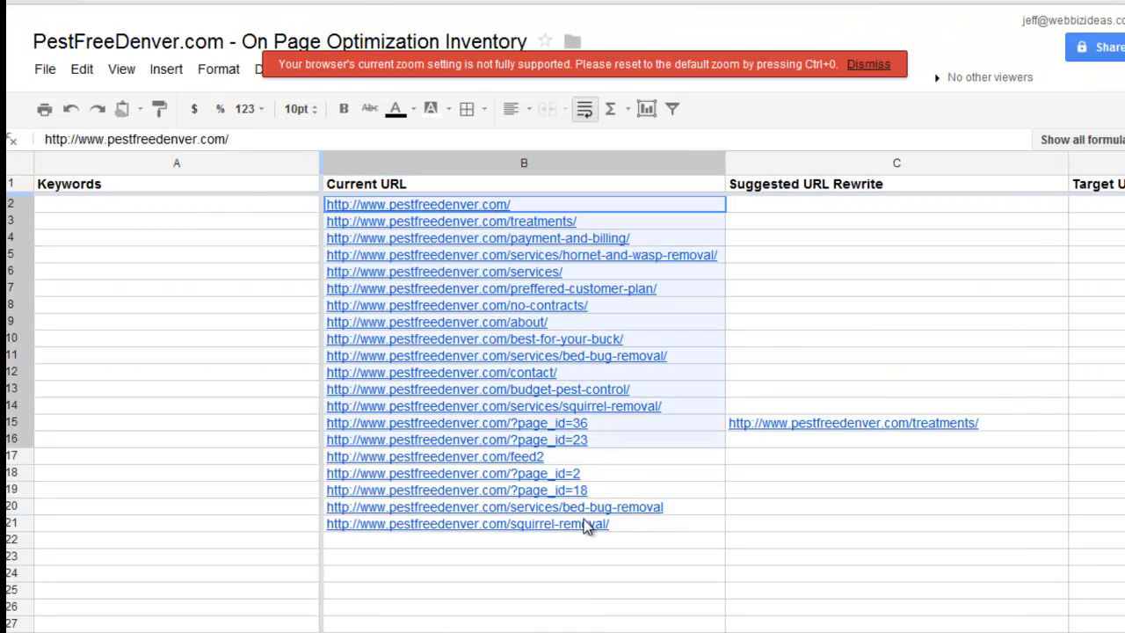
{"action": "left_click", "coordinate": [595, 576]}
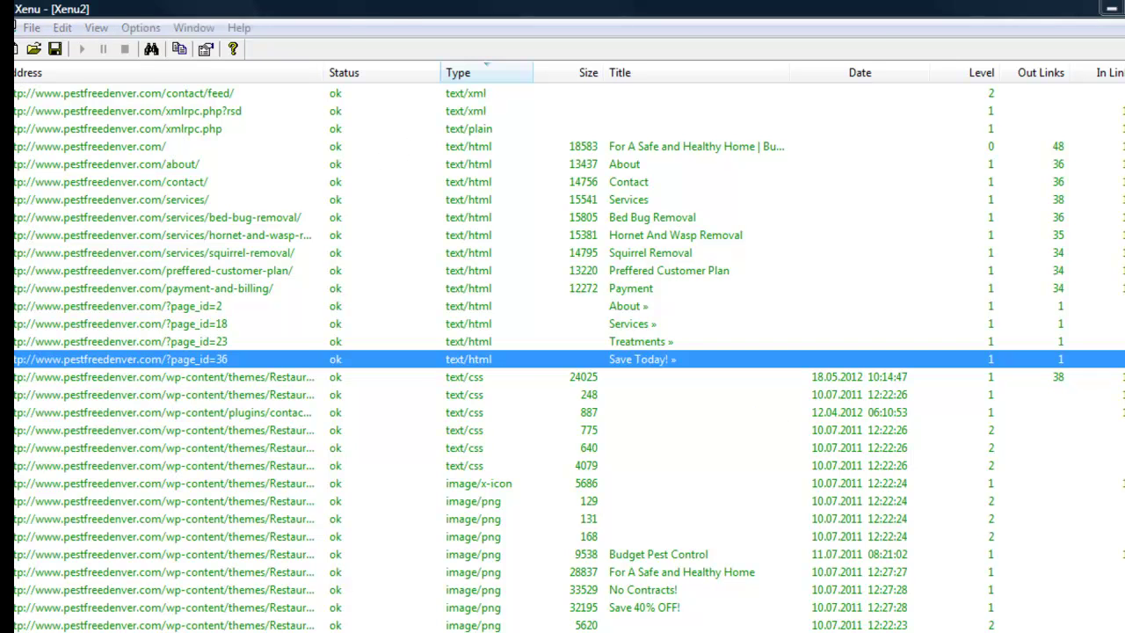
{"action": "key", "text": "alt+Tab"}
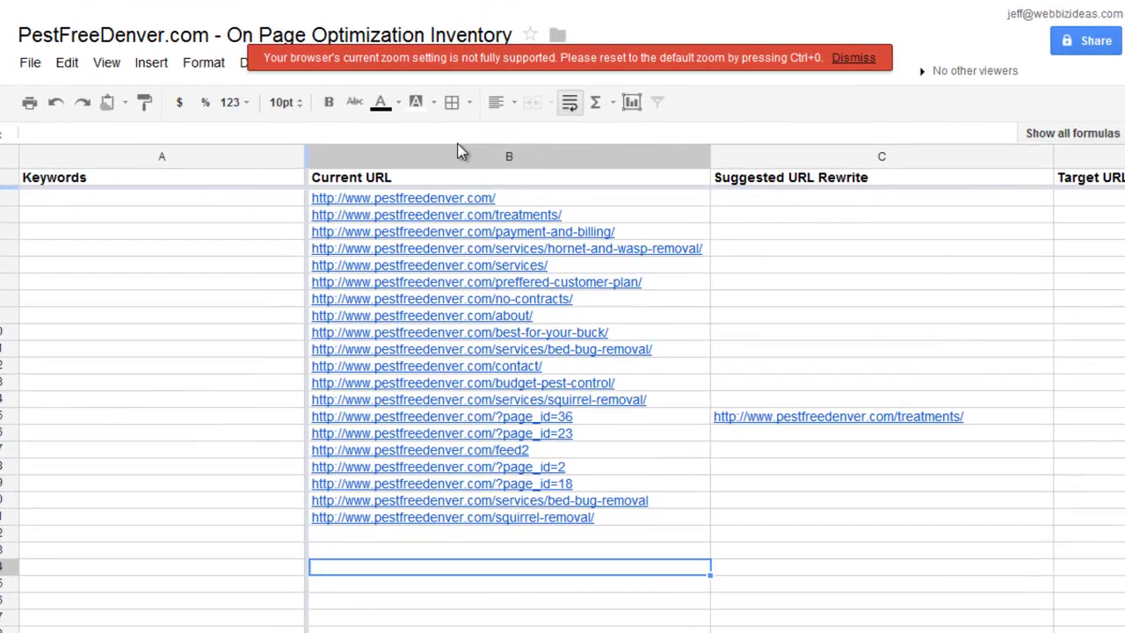
{"action": "left_click", "coordinate": [456, 152]}
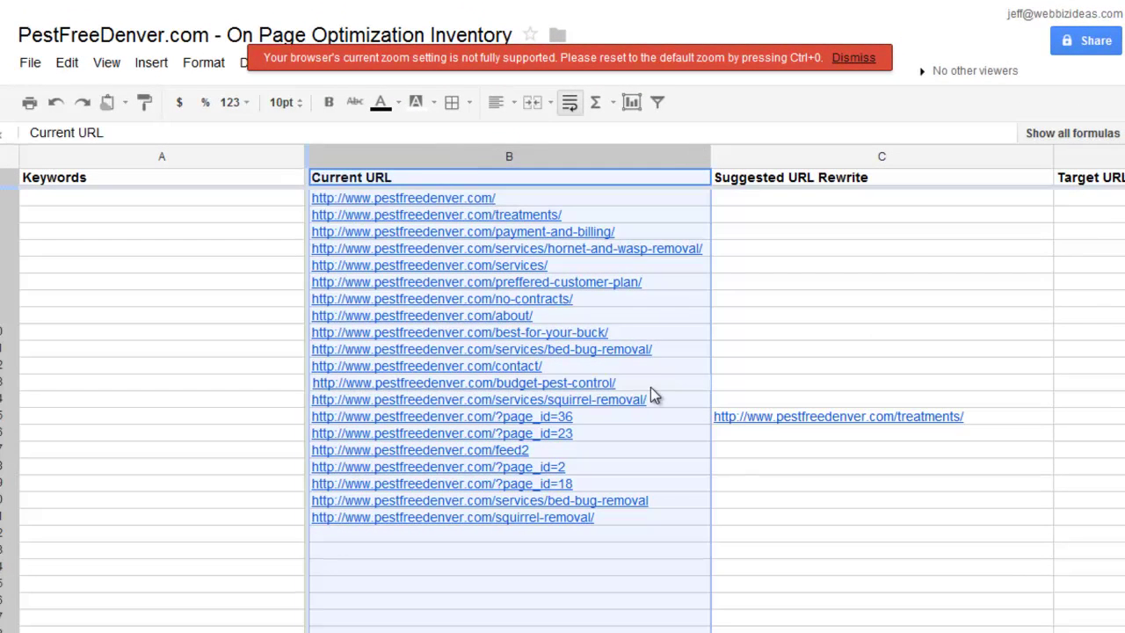
{"action": "key", "text": "ctrl+Down"}
{"action": "mouse_move", "coordinate": [668, 631]}
{"action": "left_mouse_down"}
{"action": "mouse_move", "coordinate": [525, 225]}
{"action": "mouse_move", "coordinate": [650, 629]}
{"action": "left_mouse_up"}
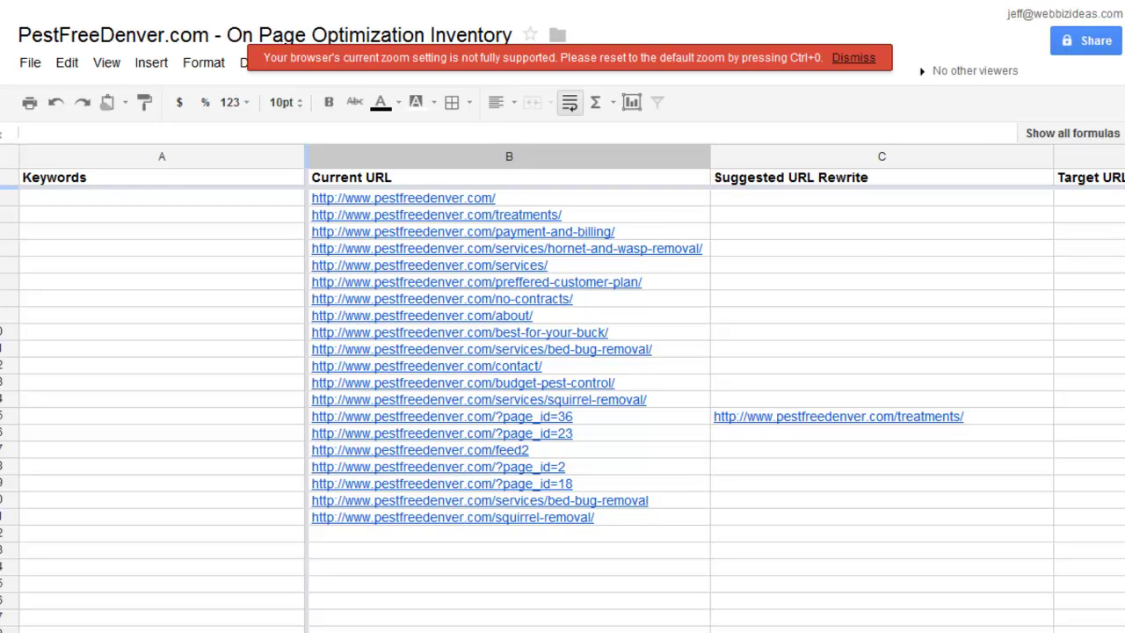
{"action": "left_click", "coordinate": [110, 155]}
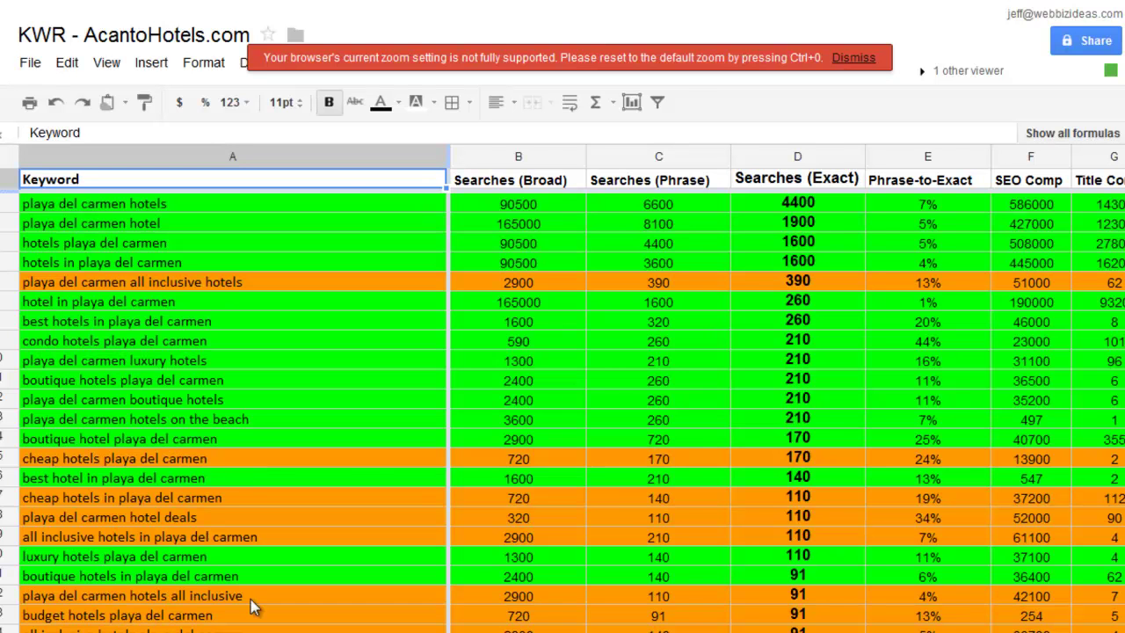
Switch from the KWR - AcantoHotels.com research table to its plain Keywords list and look through the Playa del Carmen hotel phrases.
{"action": "key", "text": "ctrl+shift+Page_Down"}
{"action": "key", "text": "ctrl+shift+Page_Down"}
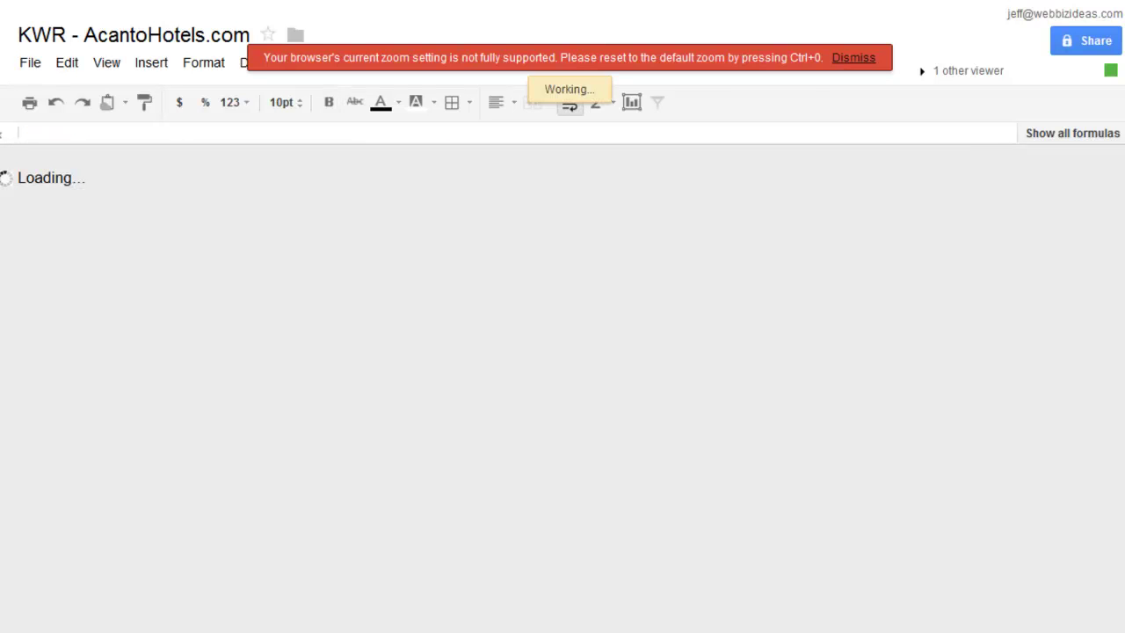
{"action": "key", "text": "ctrl+shift+Page_Down"}
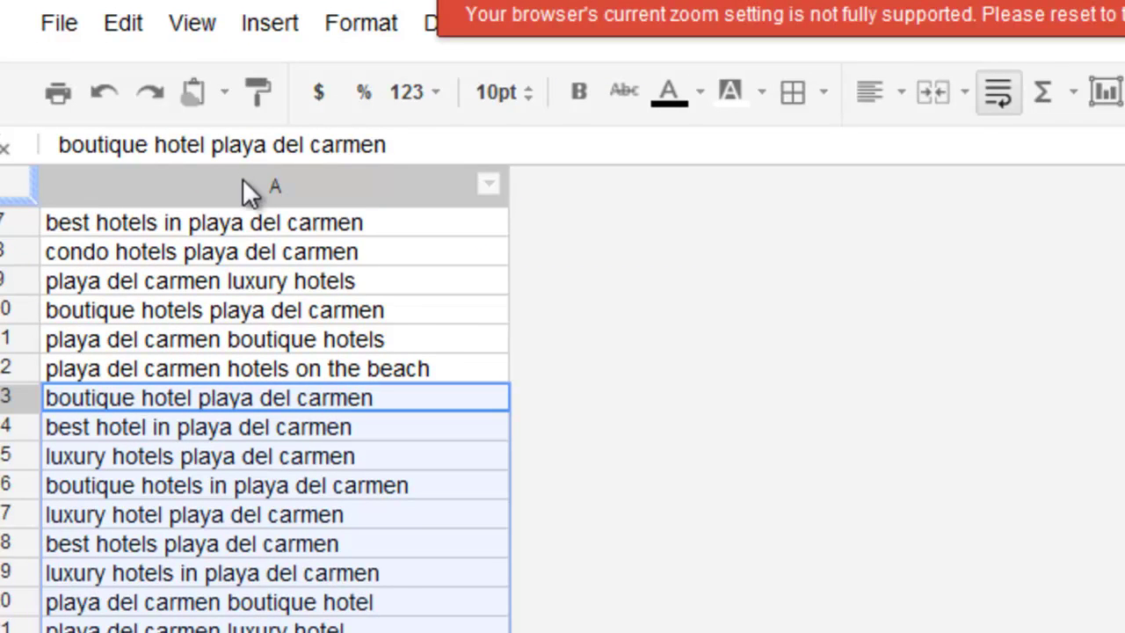
{"action": "scroll", "coordinate": [291, 406], "scroll_direction": "up", "scroll_amount": 2}
{"action": "double_click", "coordinate": [431, 399]}
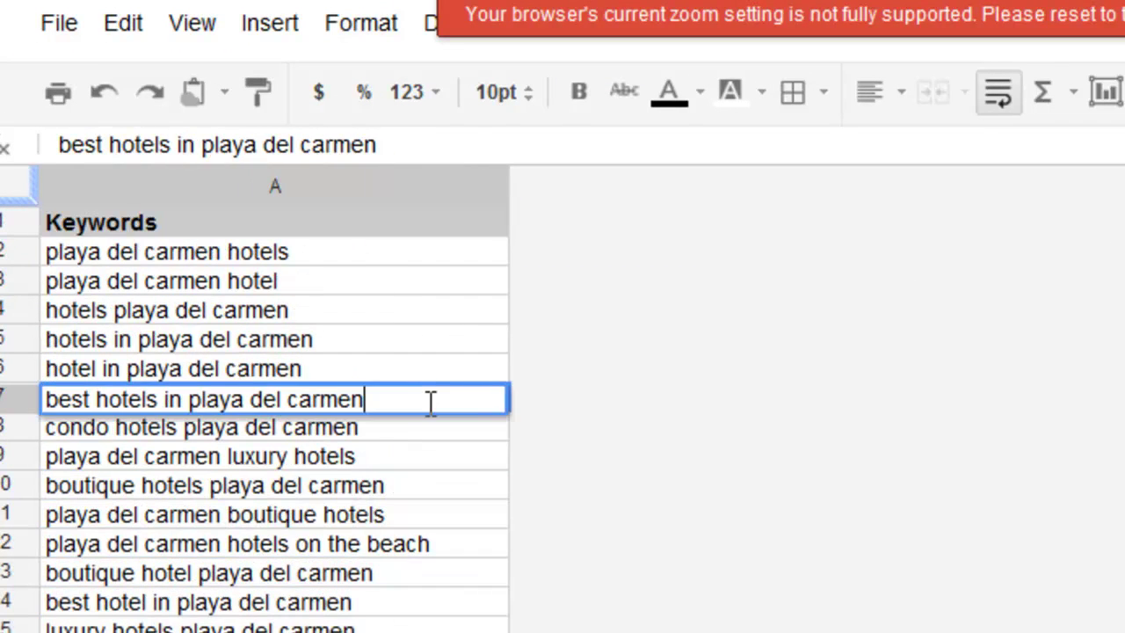
{"action": "left_click", "coordinate": [374, 184]}
{"action": "scroll", "coordinate": [404, 386], "scroll_direction": "down", "scroll_amount": 7}
{"action": "scroll", "coordinate": [404, 390], "scroll_direction": "up", "scroll_amount": 6}
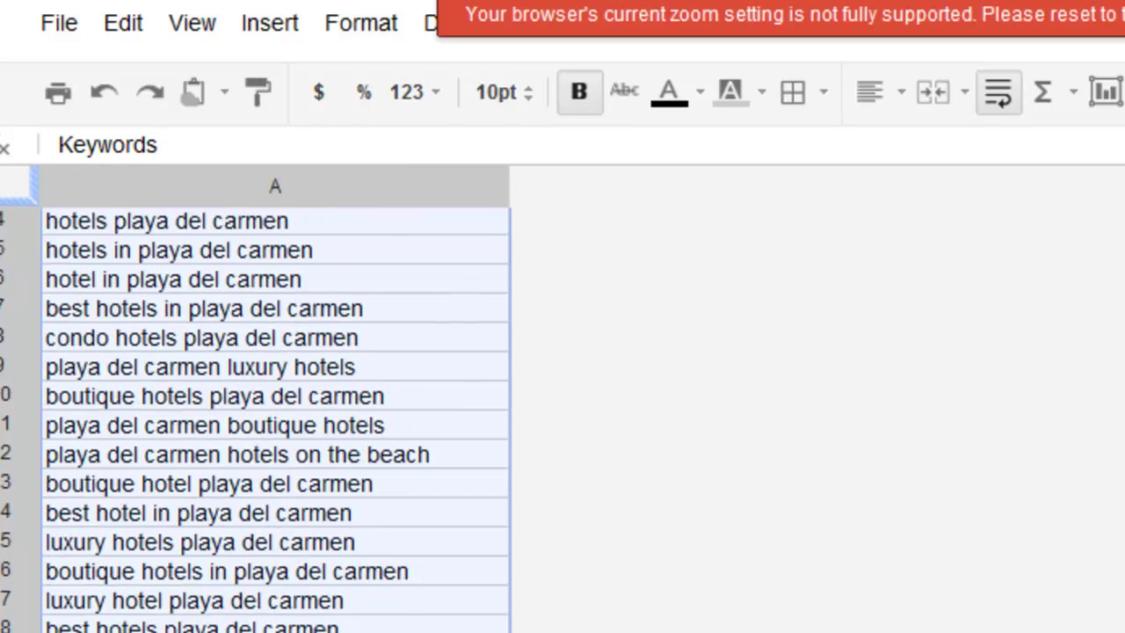
{"action": "scroll", "coordinate": [405, 390], "scroll_direction": "up", "scroll_amount": 1}
{"action": "key", "text": "Down"}
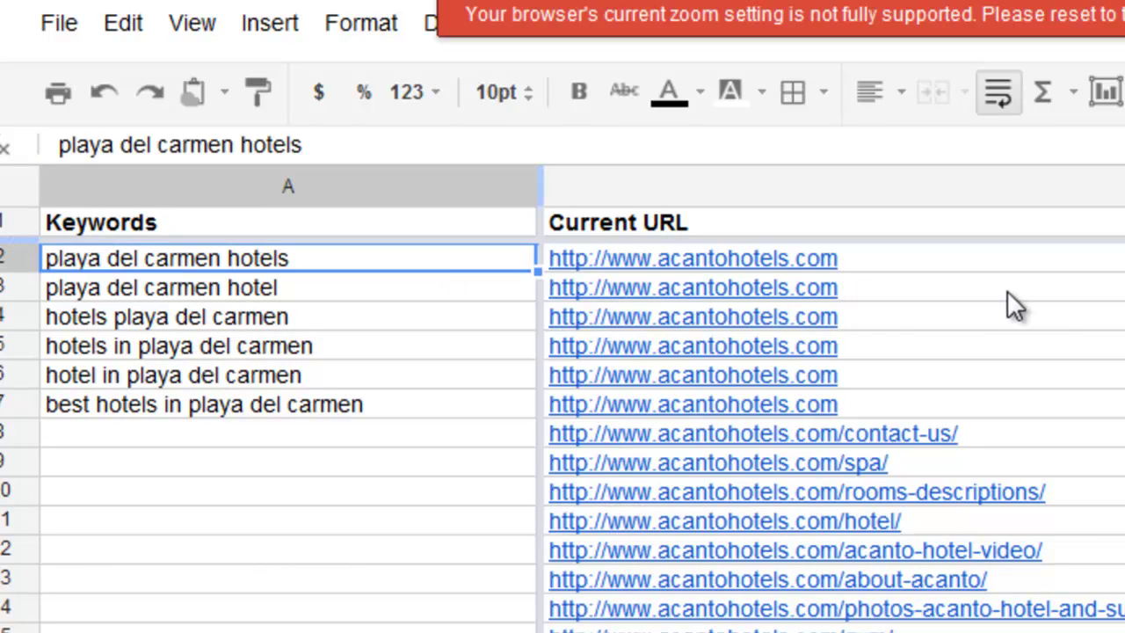
Compare the top hotel keywords in the Keywords list with the repeated acantohotels.com homepage rows in the Acanto inventory.
{"action": "left_click", "coordinate": [1010, 297]}
{"action": "left_click", "coordinate": [208, 322]}
{"action": "left_click", "coordinate": [297, 613]}
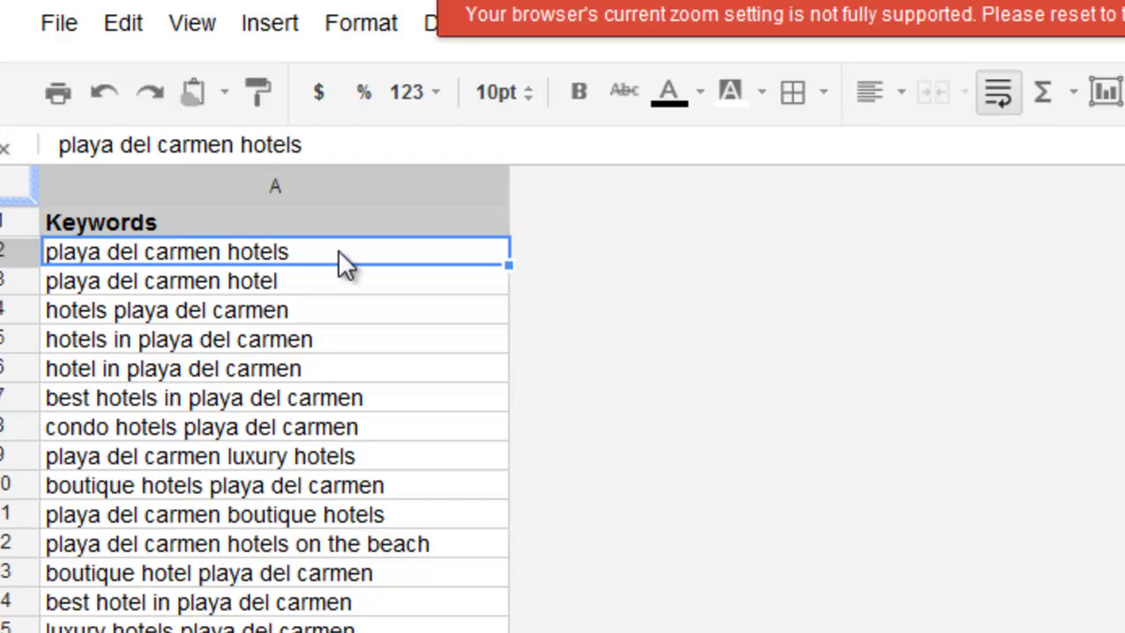
{"action": "left_click_drag", "start_coordinate": [350, 263], "coordinate": [333, 368]}
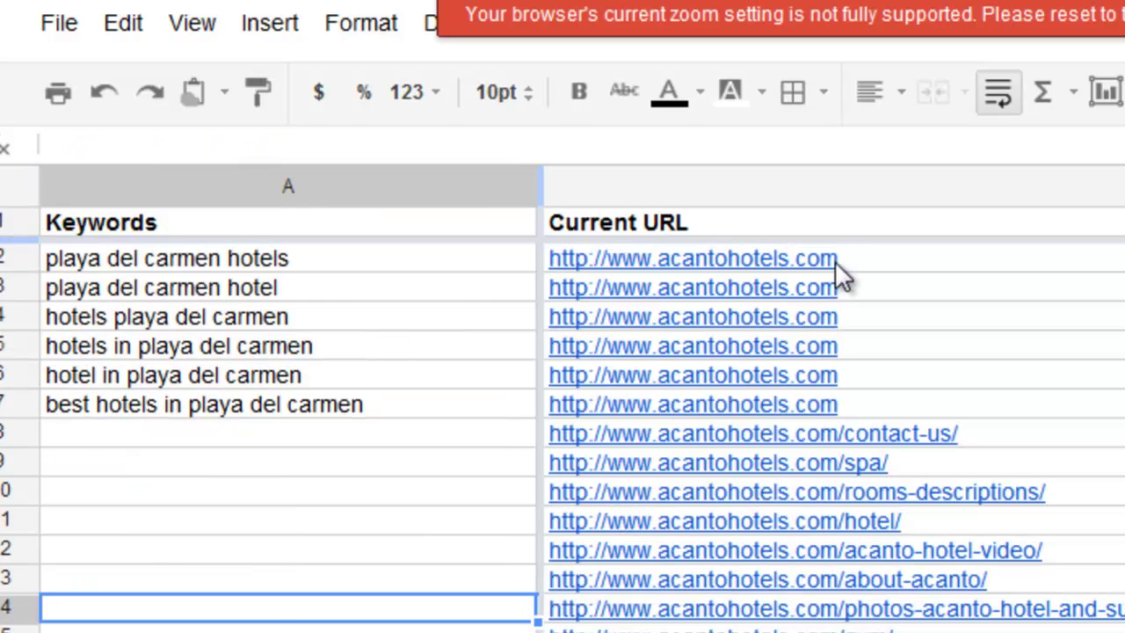
{"action": "left_click_drag", "start_coordinate": [868, 256], "coordinate": [849, 374]}
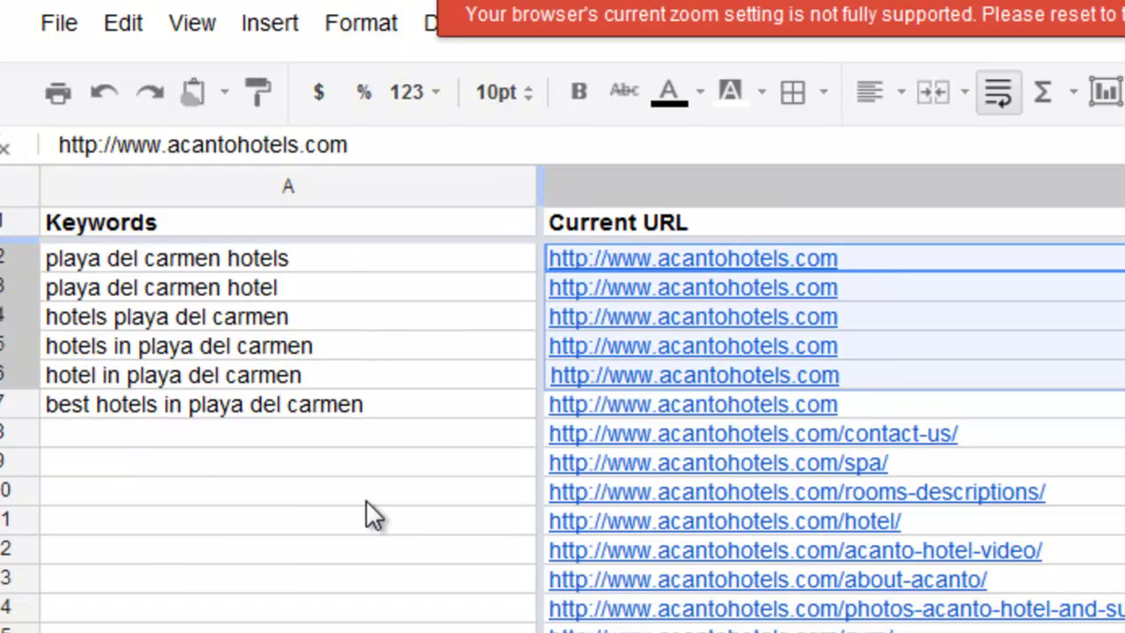
{"action": "key", "text": "Left"}
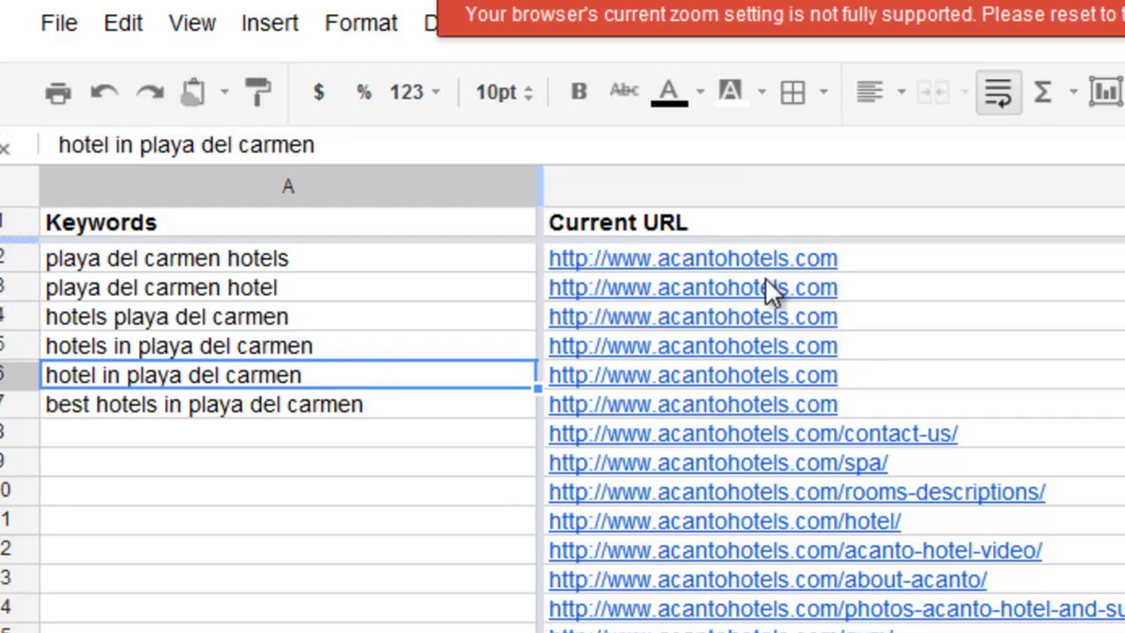
{"action": "left_click", "coordinate": [212, 258]}
{"action": "left_click", "coordinate": [928, 270]}
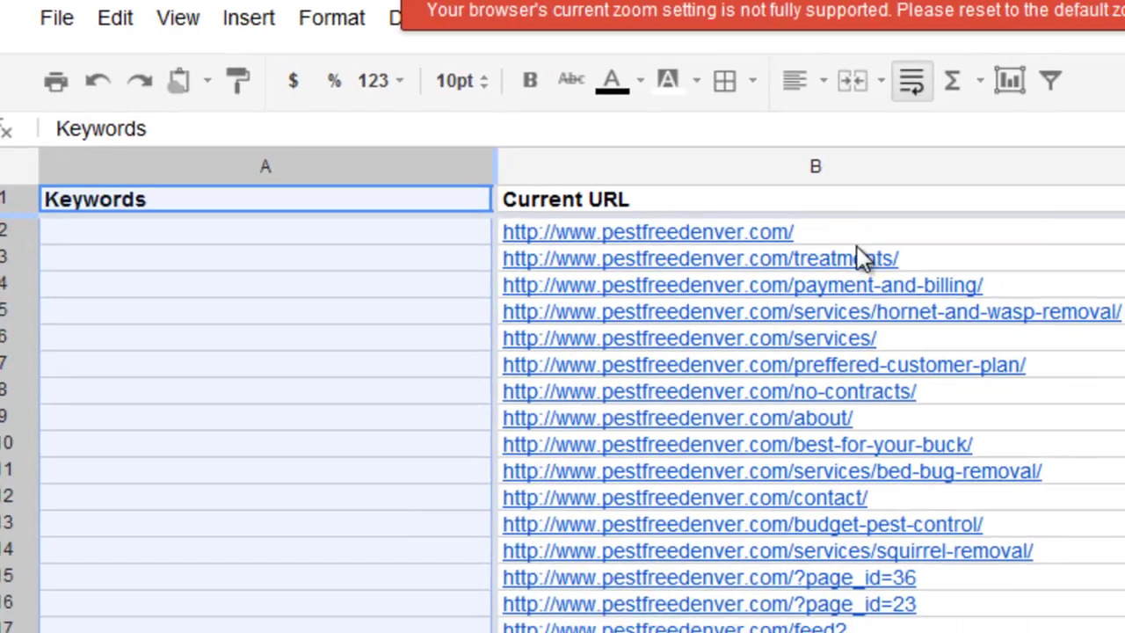
Insert three blank rows below the homepage URL in the PestFreeDenver.com inventory.
{"action": "left_click", "coordinate": [853, 237]}
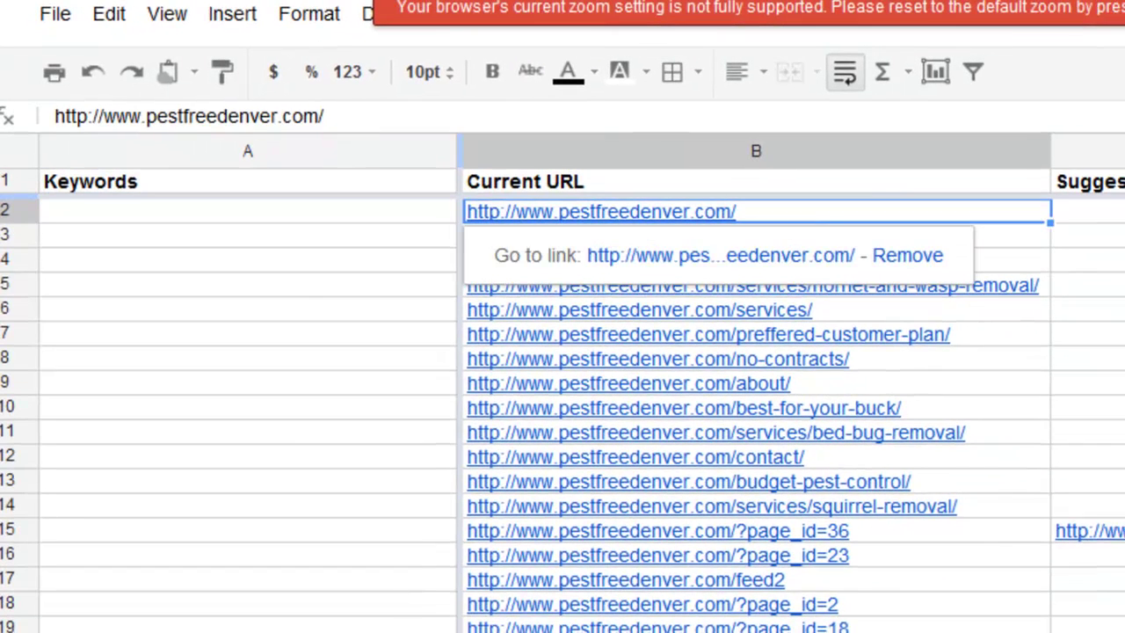
{"action": "left_click", "coordinate": [5, 234]}
{"action": "right_click", "coordinate": [6, 235]}
{"action": "left_click", "coordinate": [54, 441]}
{"action": "right_click", "coordinate": [15, 257]}
{"action": "left_click", "coordinate": [66, 454]}
{"action": "right_click", "coordinate": [7, 284]}
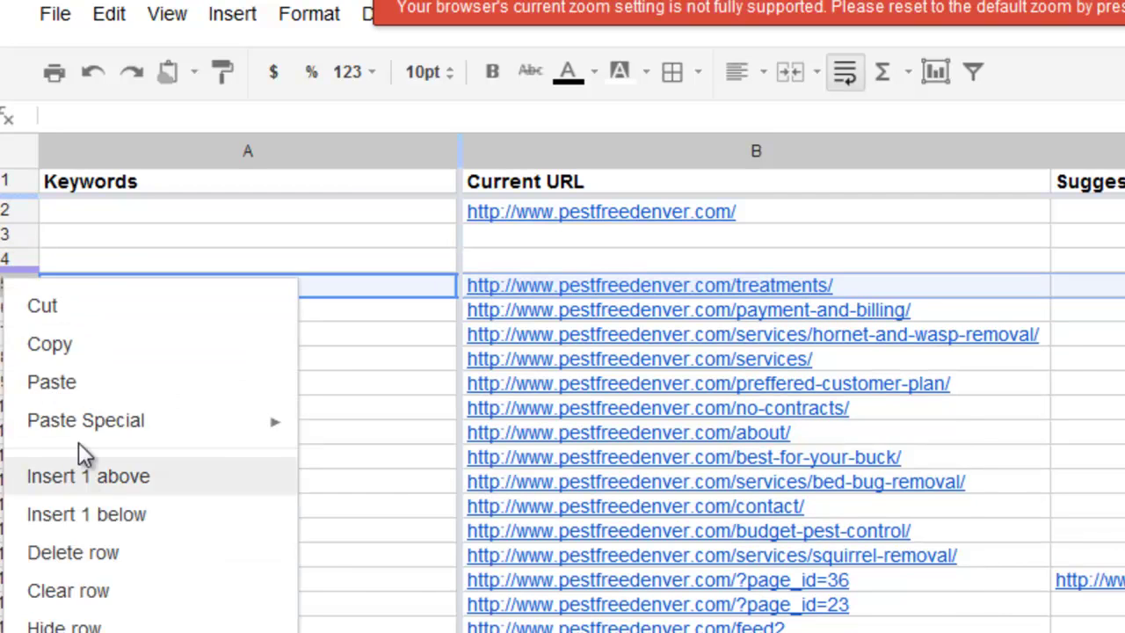
{"action": "left_click", "coordinate": [80, 468]}
Fill the pestfreedenver.com homepage URL down the Current URL column into the three blank rows.
{"action": "left_click", "coordinate": [806, 217]}
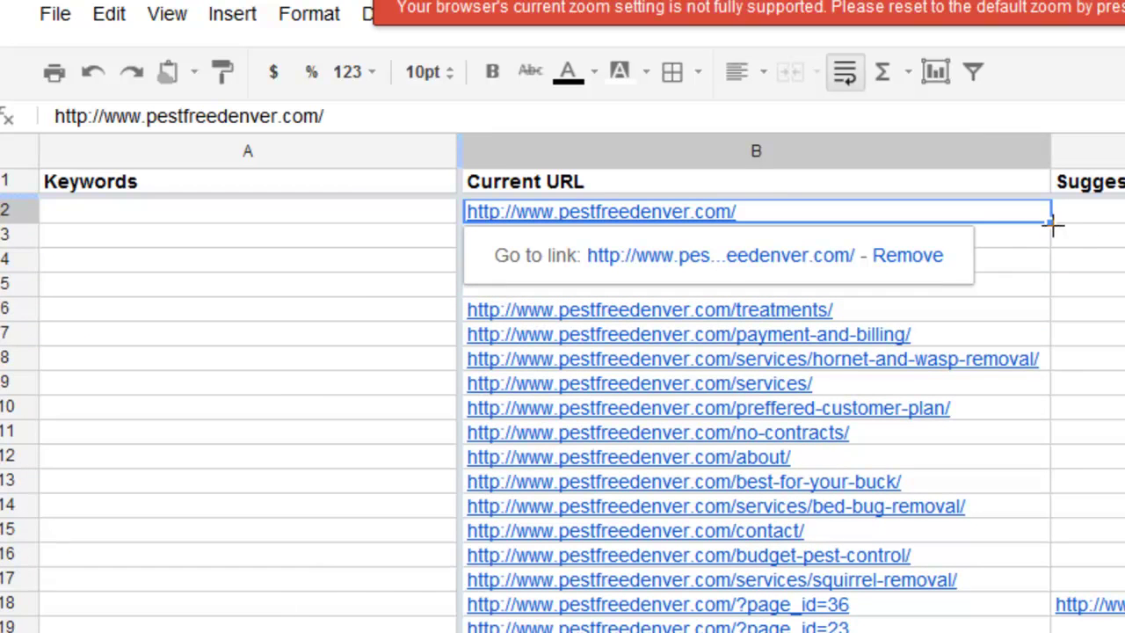
{"action": "left_click_drag", "start_coordinate": [1034, 288], "coordinate": [1040, 283]}
{"action": "left_click", "coordinate": [1088, 334]}
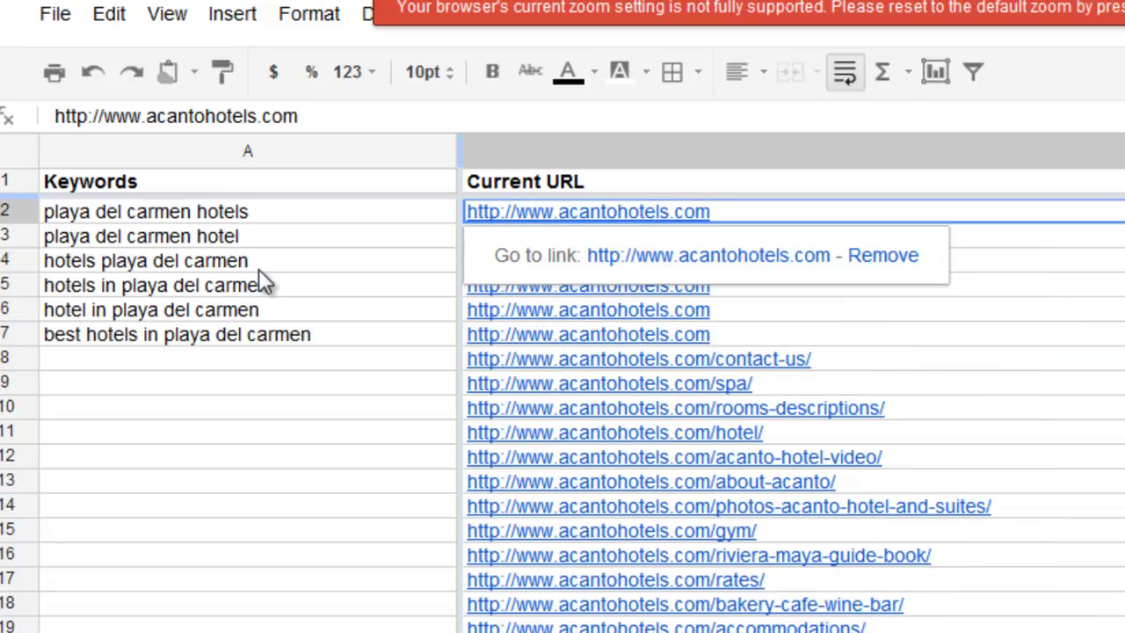
In the Acanto inventory, inspect the "hotels playa del carmen" keyword and the accommodations URL with its Keywords cell.
{"action": "left_click", "coordinate": [259, 267]}
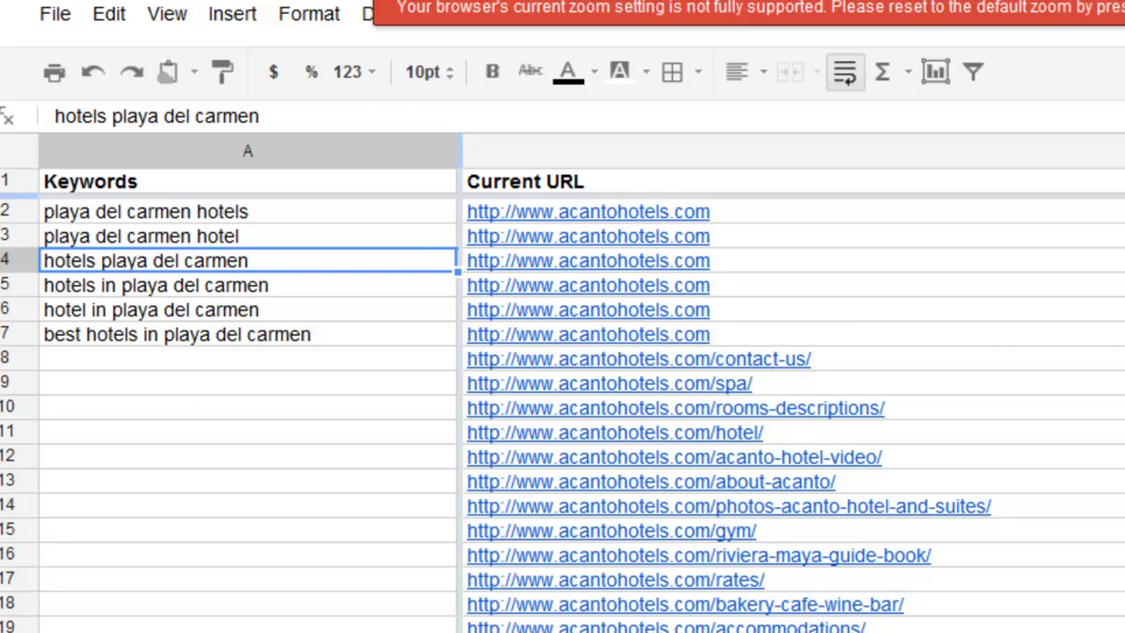
{"action": "left_click", "coordinate": [668, 626]}
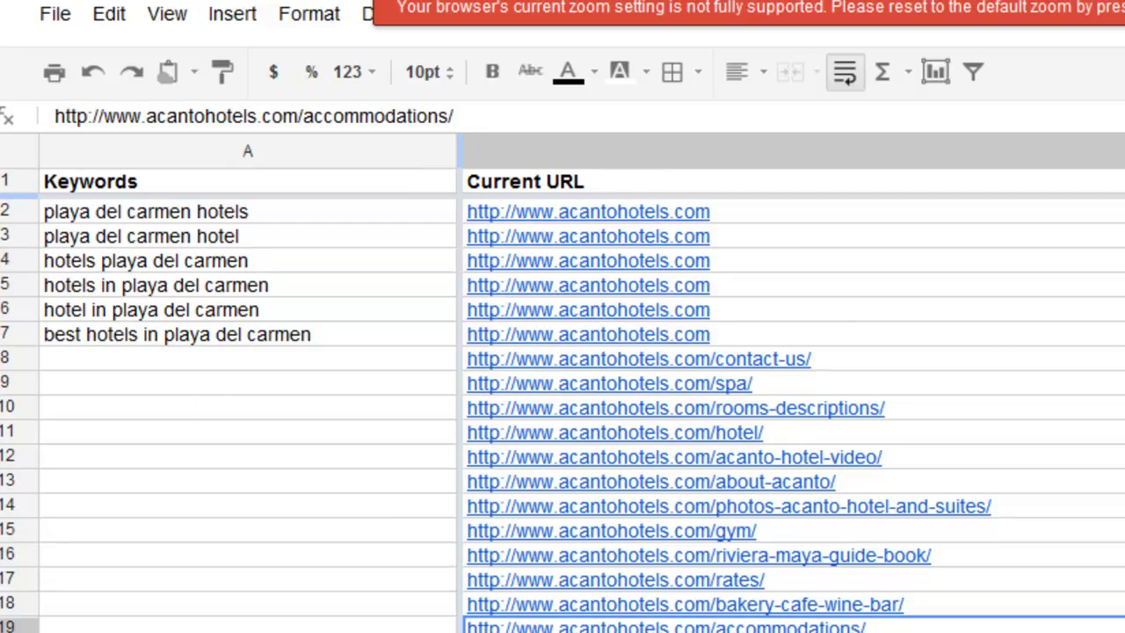
{"action": "left_click", "coordinate": [246, 626]}
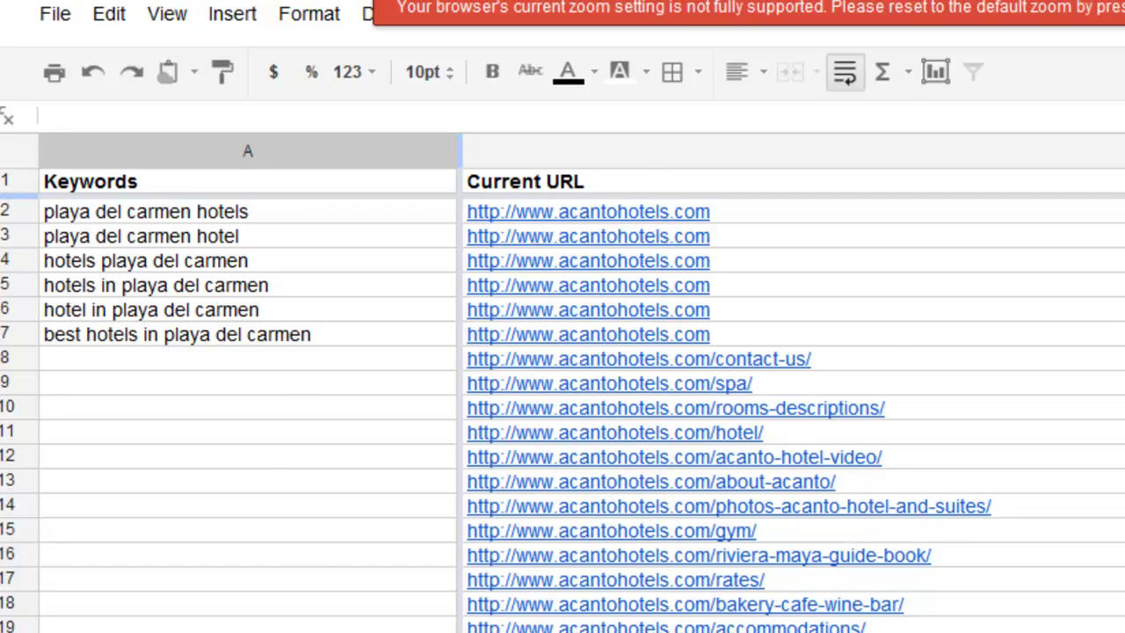
Examine the Acanto Boutique Hotel website's Weddings In Playa Del Carmen Photo Album page, including its banner and photo gallery.
{"action": "scroll", "coordinate": [297, 378], "scroll_direction": "down", "scroll_amount": 1}
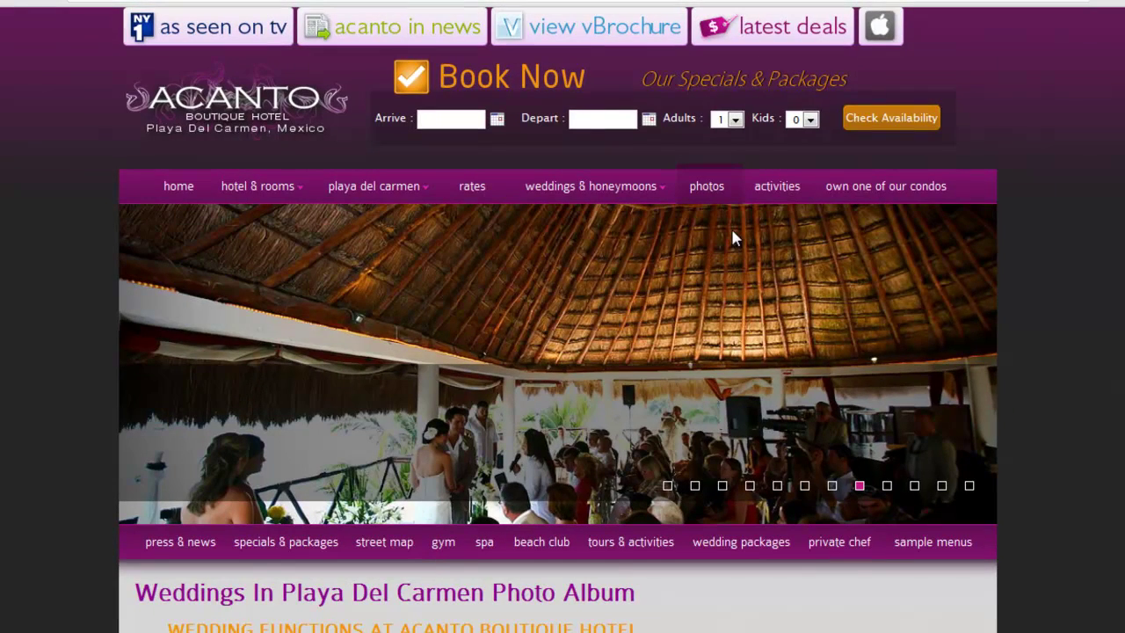
{"action": "scroll", "coordinate": [373, 398], "scroll_direction": "down", "scroll_amount": 4}
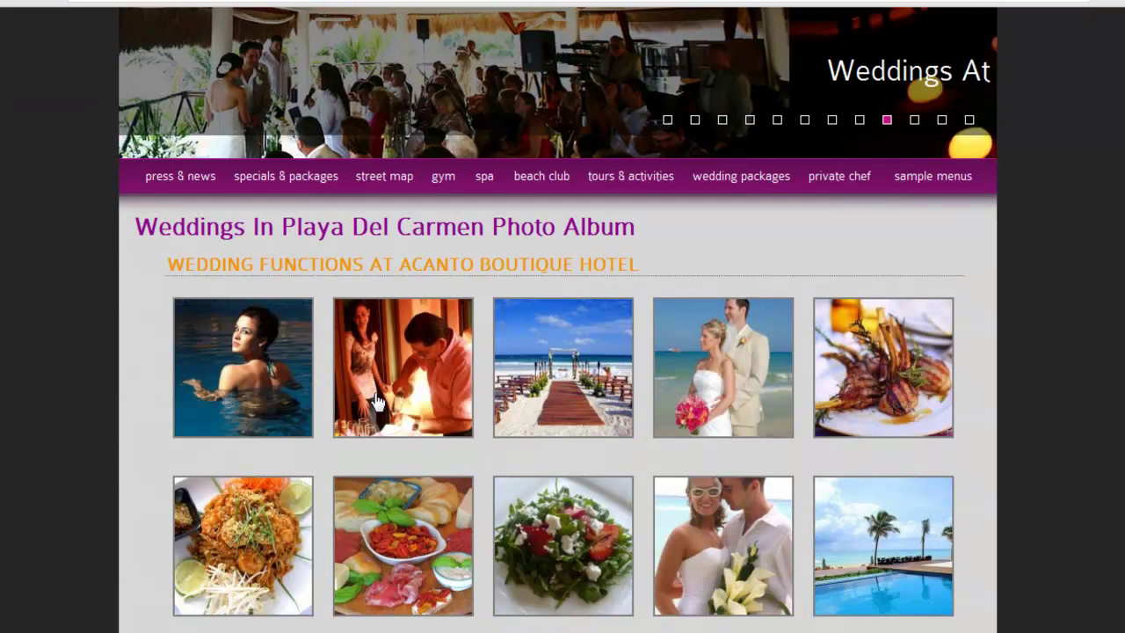
{"action": "scroll", "coordinate": [398, 428], "scroll_direction": "up", "scroll_amount": 4}
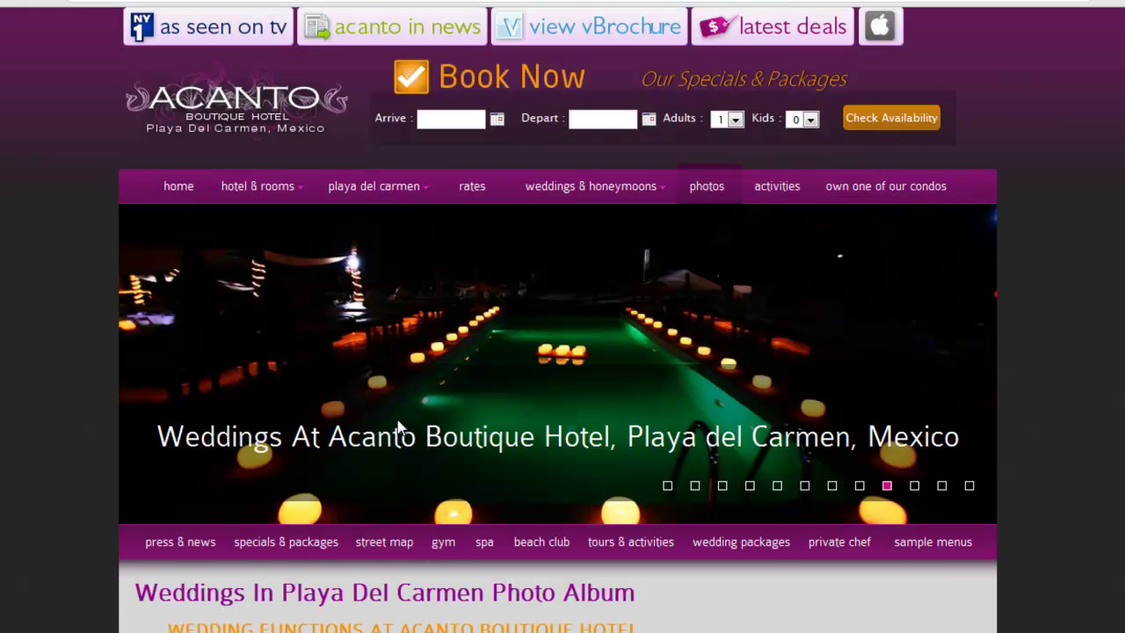
{"action": "scroll", "coordinate": [619, 546], "scroll_direction": "down", "scroll_amount": 5}
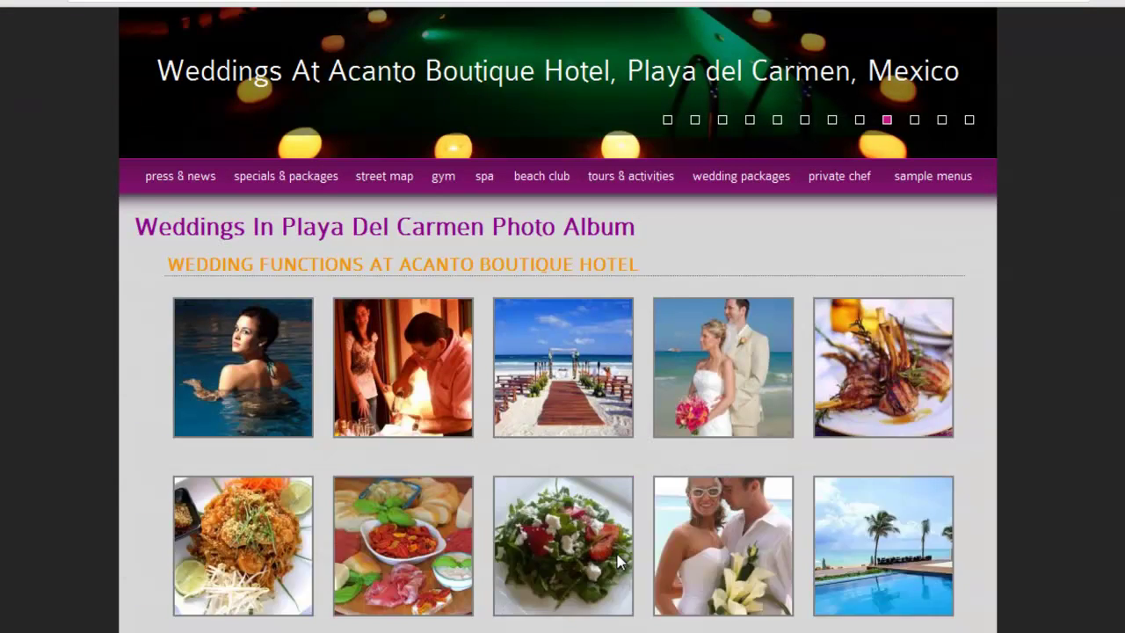
{"action": "scroll", "coordinate": [620, 562], "scroll_direction": "down", "scroll_amount": 5}
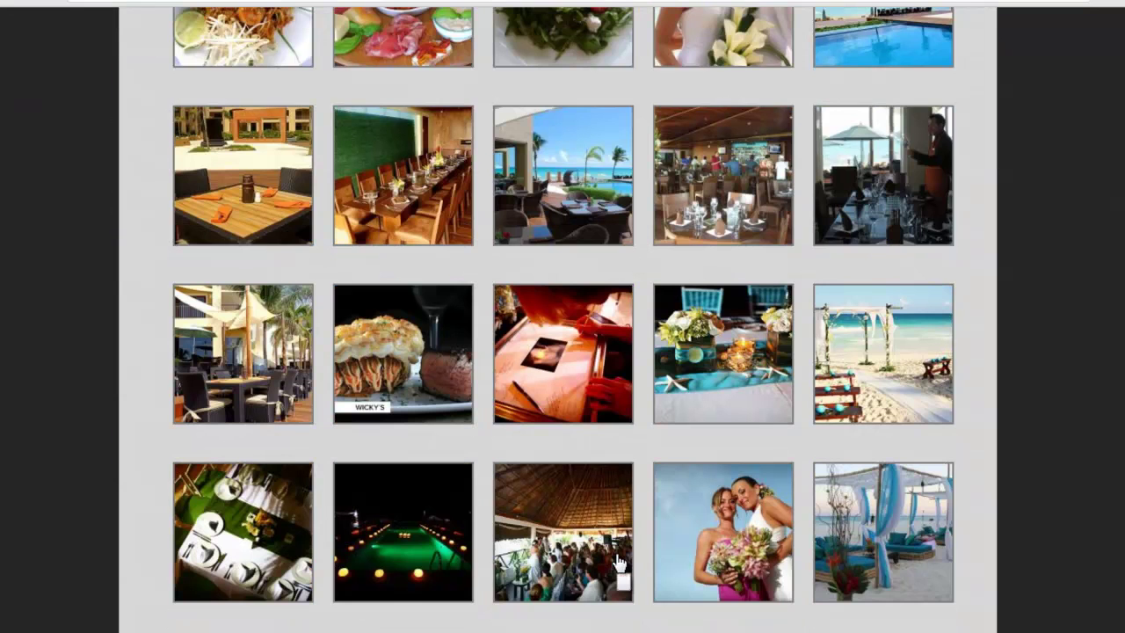
{"action": "scroll", "coordinate": [619, 562], "scroll_direction": "down", "scroll_amount": 3}
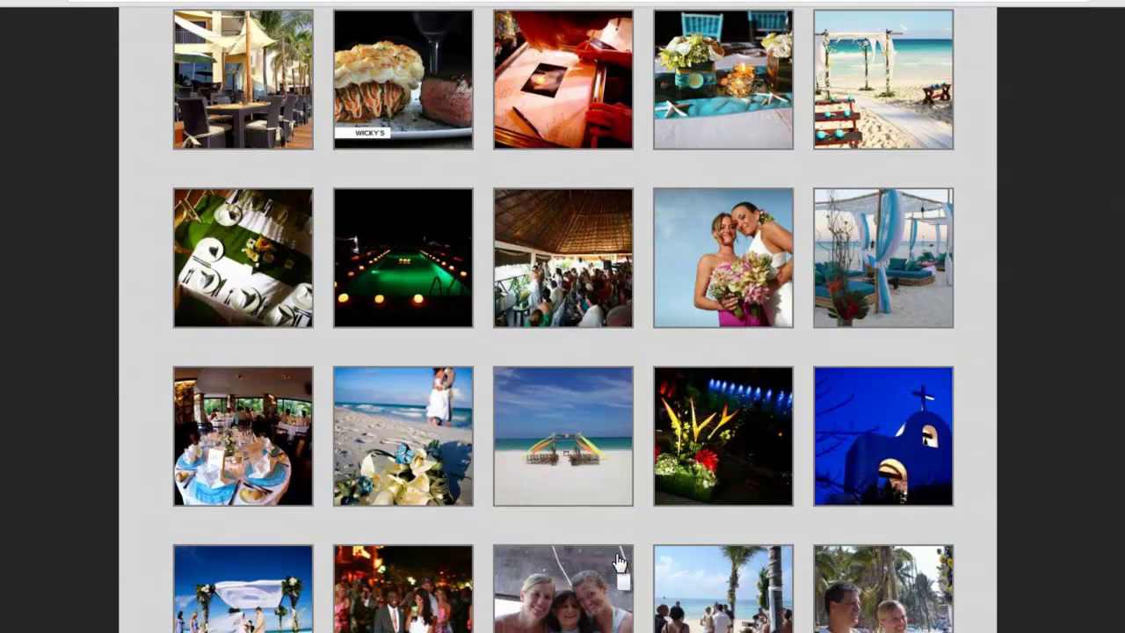
{"action": "scroll", "coordinate": [397, 509], "scroll_direction": "down", "scroll_amount": 3}
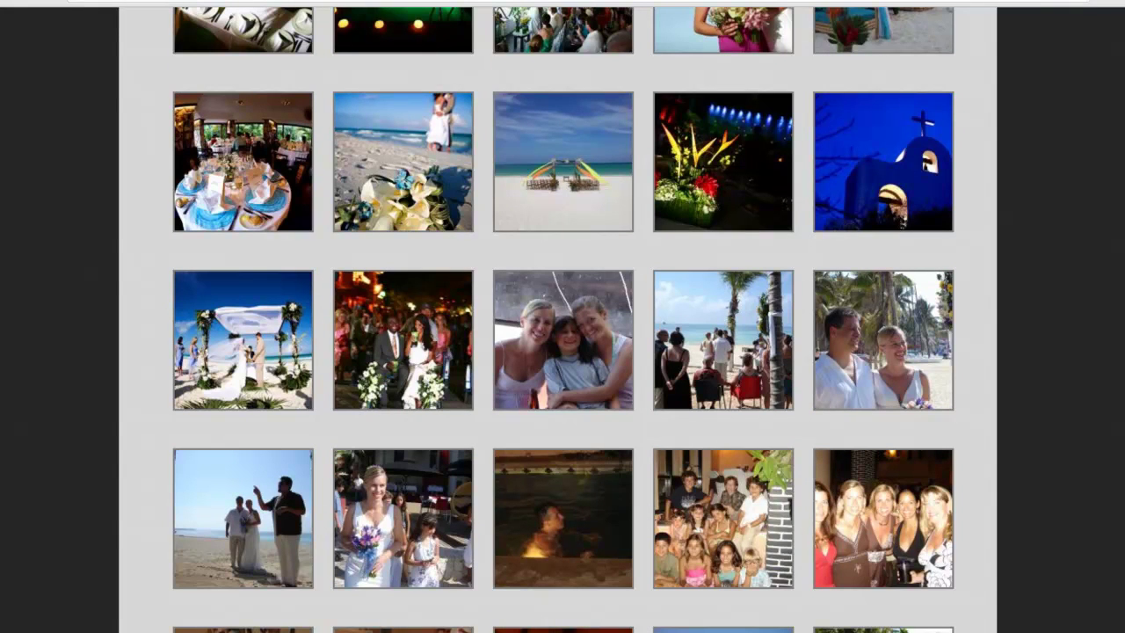
{"action": "scroll", "coordinate": [898, 398], "scroll_direction": "up", "scroll_amount": 10}
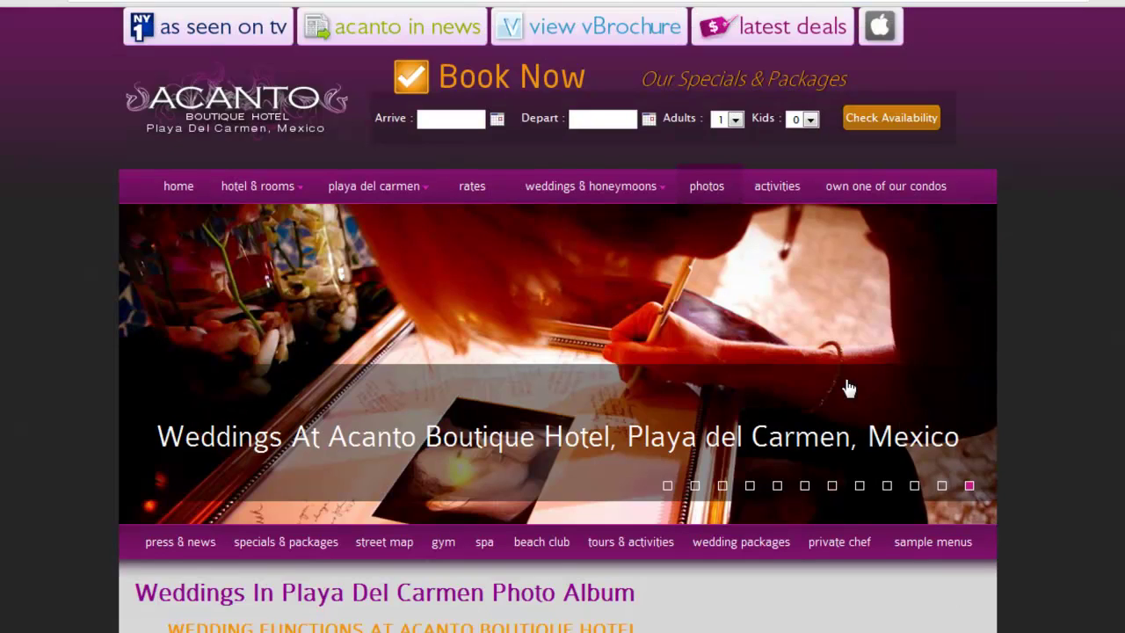
Compare the Acanto Boutique Hotel homepage with the website's weddings photo album page.
{"action": "mouse_move", "coordinate": [257, 186]}
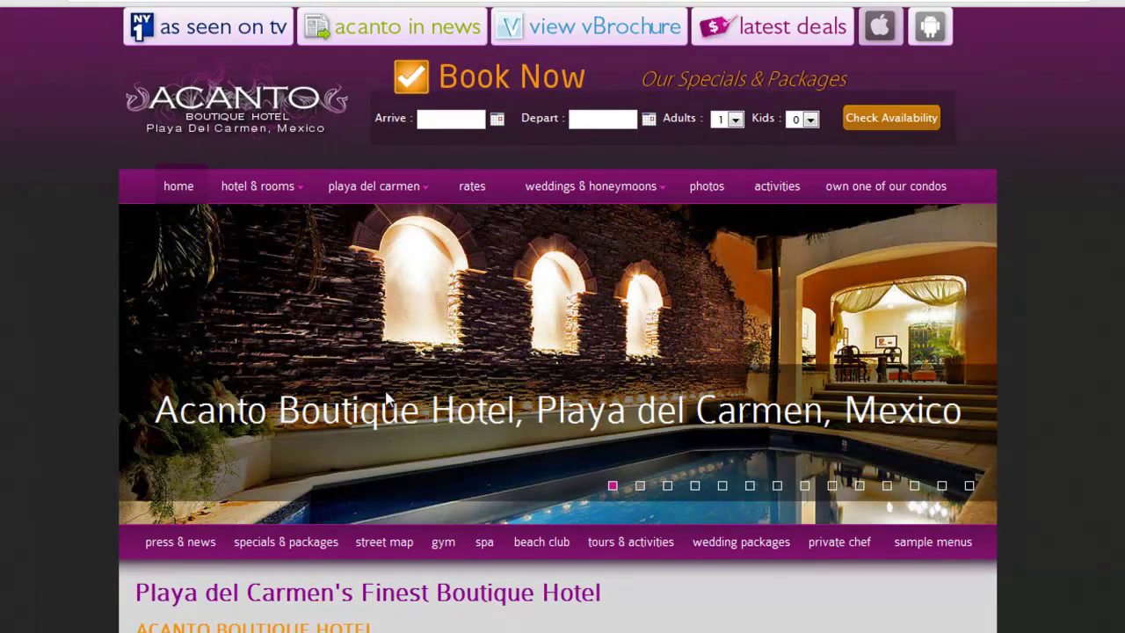
{"action": "left_click", "coordinate": [23, 5]}
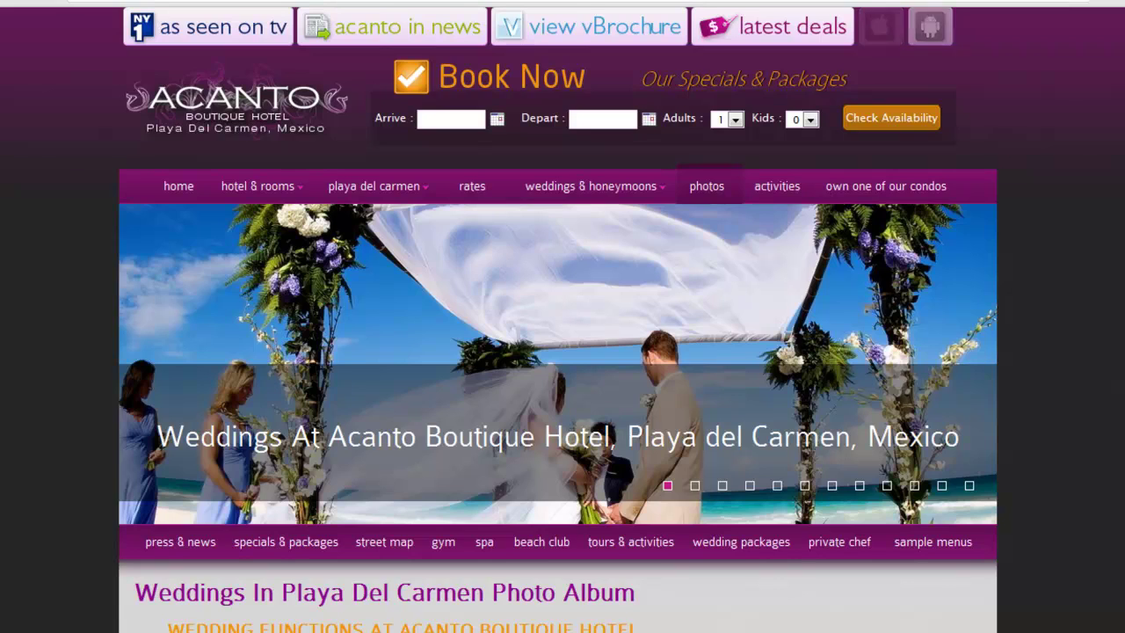
{"action": "key", "text": "ctrl+Tab"}
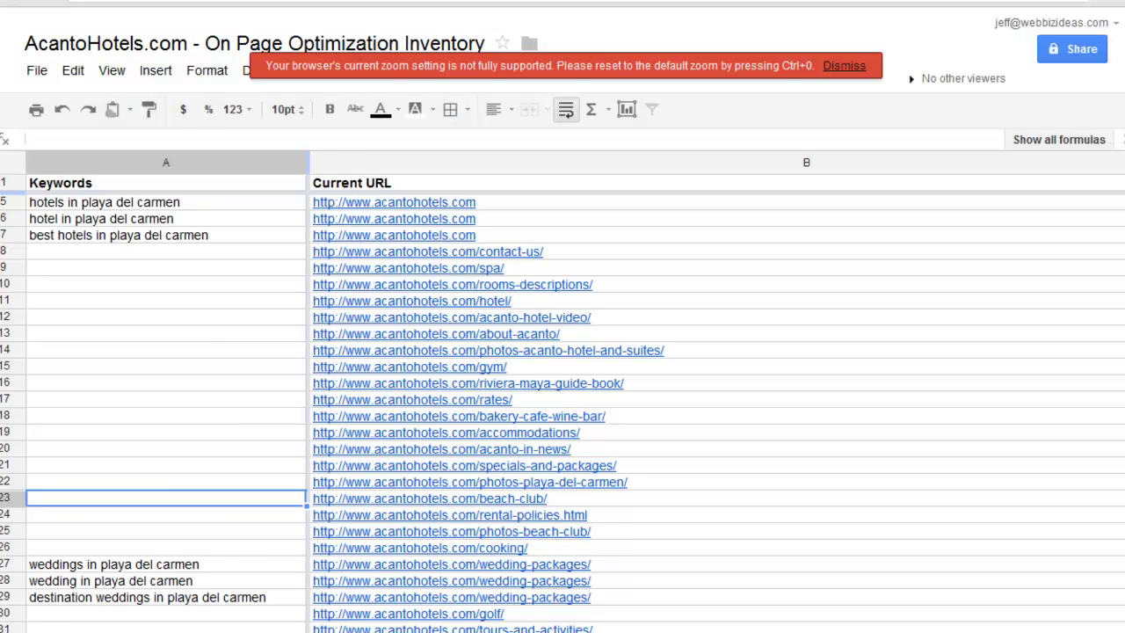
Review the researched keyword list in the AcantoHotels.com inventory, including "playa del carmen hotels on the beach" and "boutique hotel playa del carmen".
{"action": "key", "text": "ctrl+Tab"}
{"action": "left_click_drag", "start_coordinate": [145, 384], "coordinate": [145, 364]}
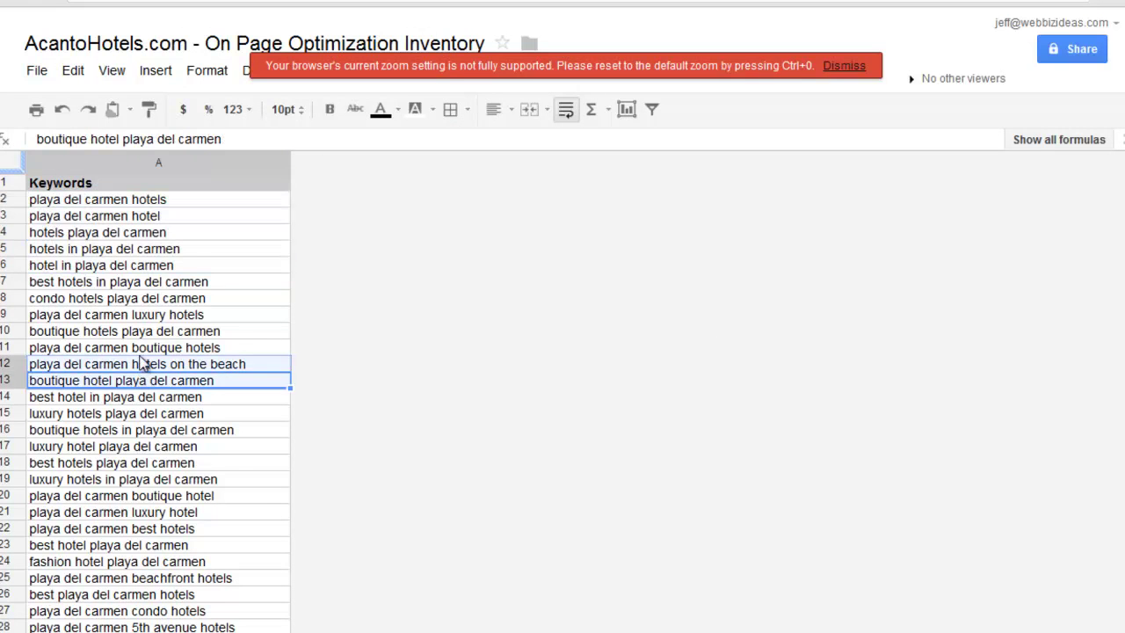
{"action": "scroll", "coordinate": [121, 355], "scroll_direction": "down", "scroll_amount": 7}
{"action": "scroll", "coordinate": [120, 356], "scroll_direction": "up", "scroll_amount": 7}
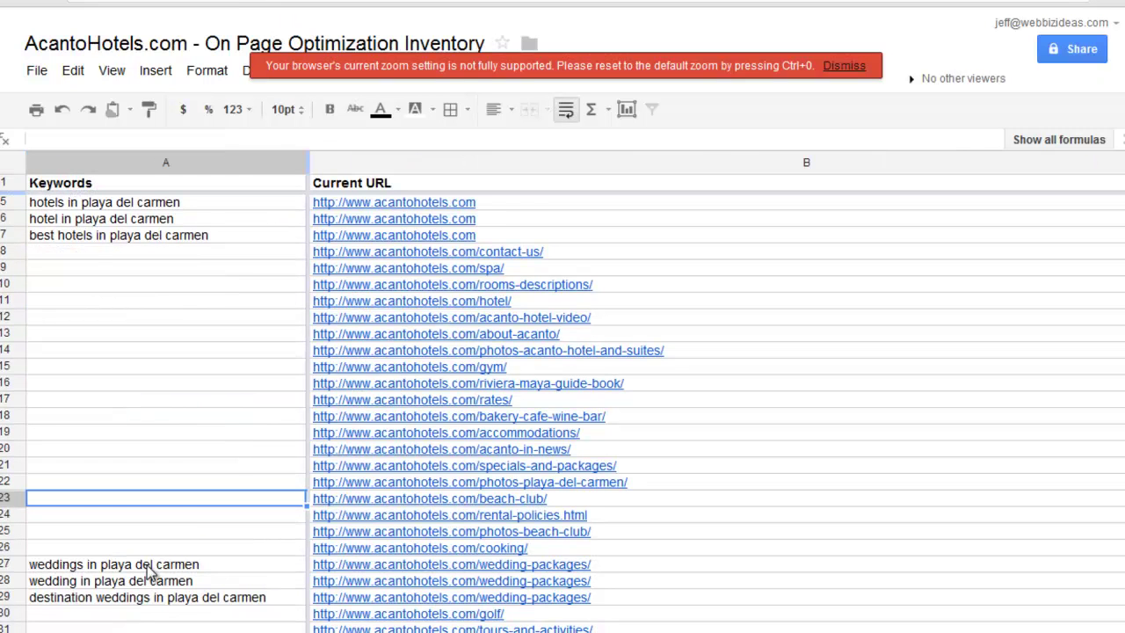
Examine the Acanto inventory's wedding keywords alongside their wedding-packages URLs, plus the full Current URL and Keywords columns.
{"action": "left_click", "coordinate": [153, 567]}
{"action": "left_click_drag", "start_coordinate": [150, 601], "coordinate": [414, 558]}
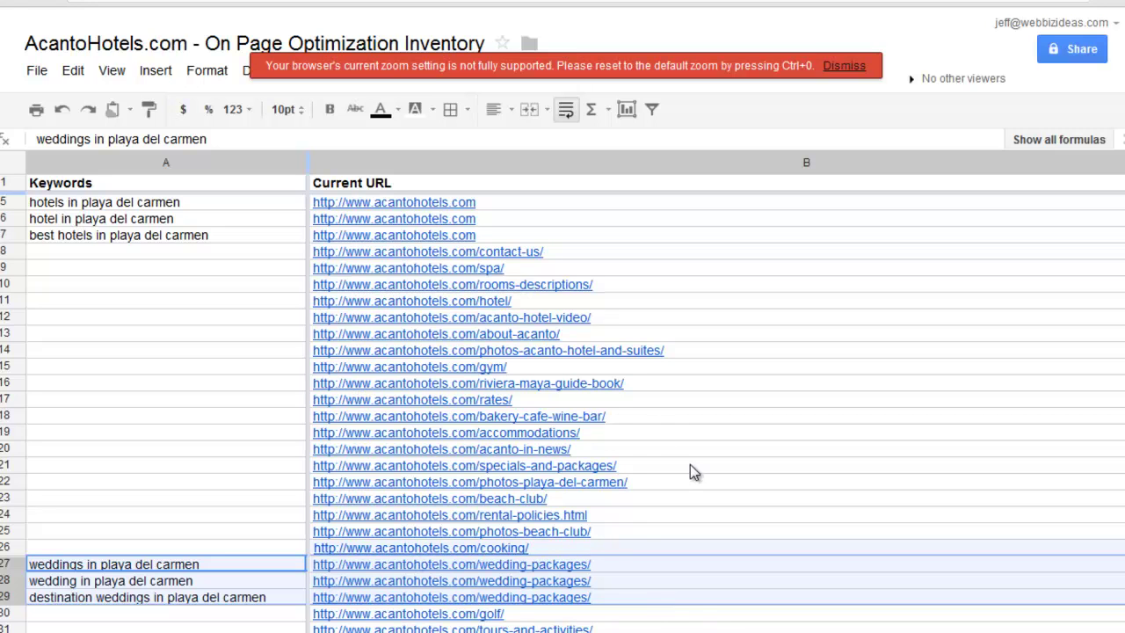
{"action": "left_click", "coordinate": [160, 520]}
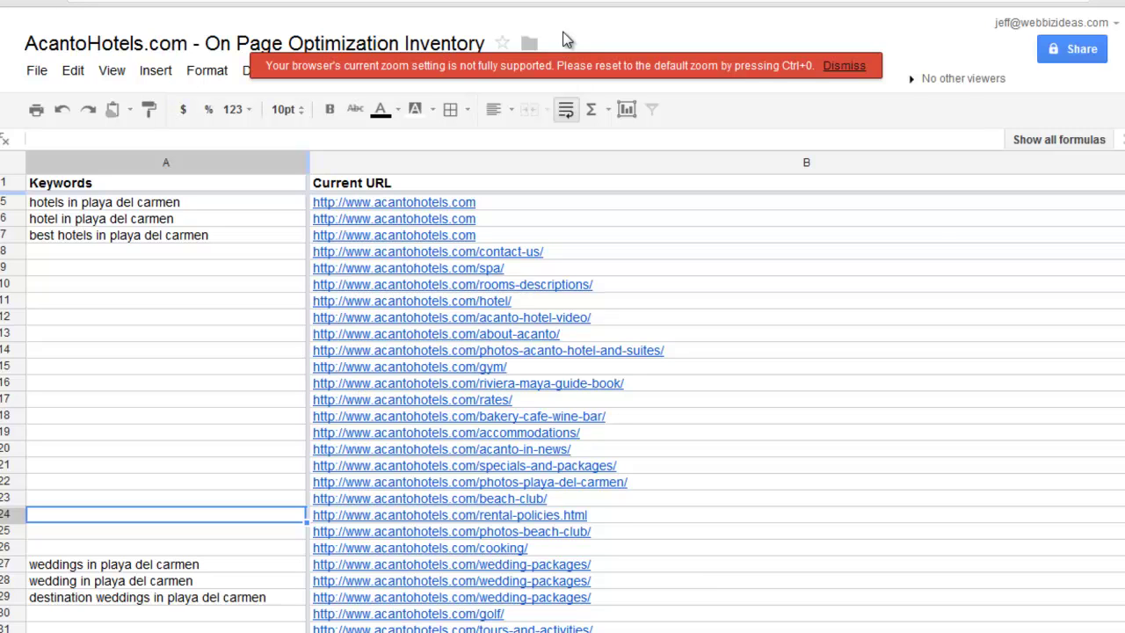
{"action": "left_click", "coordinate": [545, 164]}
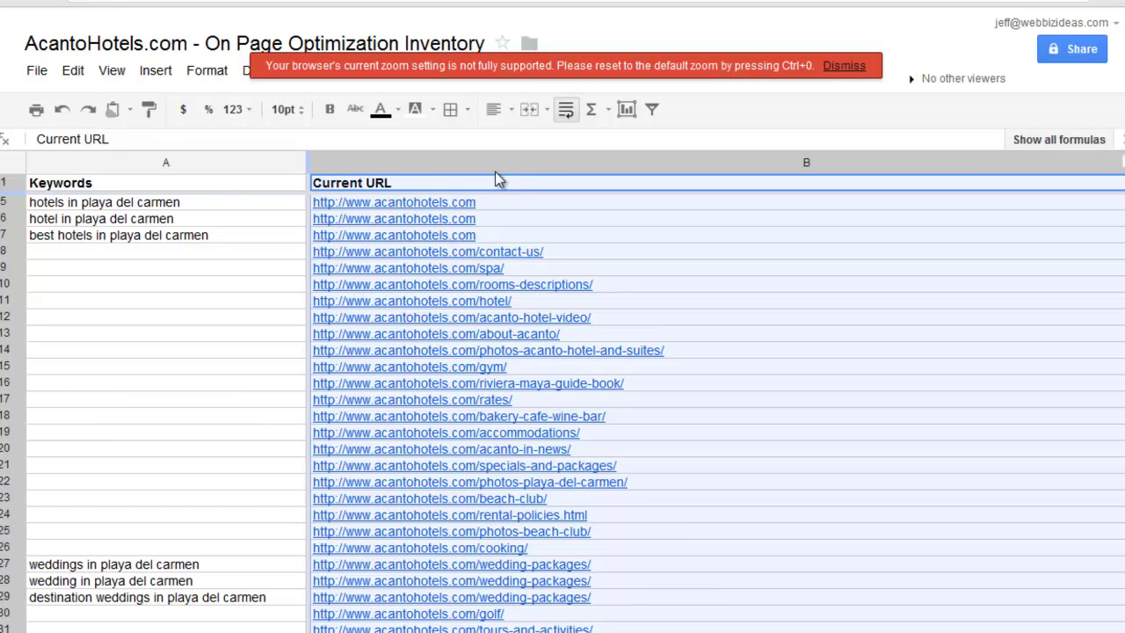
{"action": "left_click", "coordinate": [191, 166]}
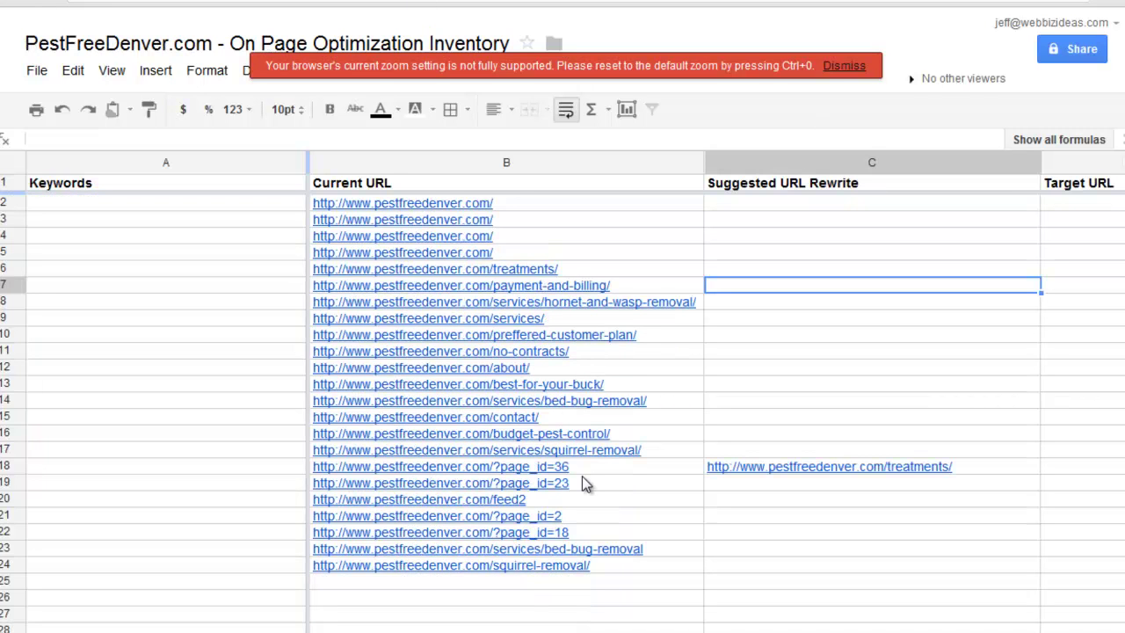
Inspect the Current URL column of the PestFreeDenver.com inventory, including the hornet-and-wasp-removal and about page rows.
{"action": "left_click", "coordinate": [586, 484]}
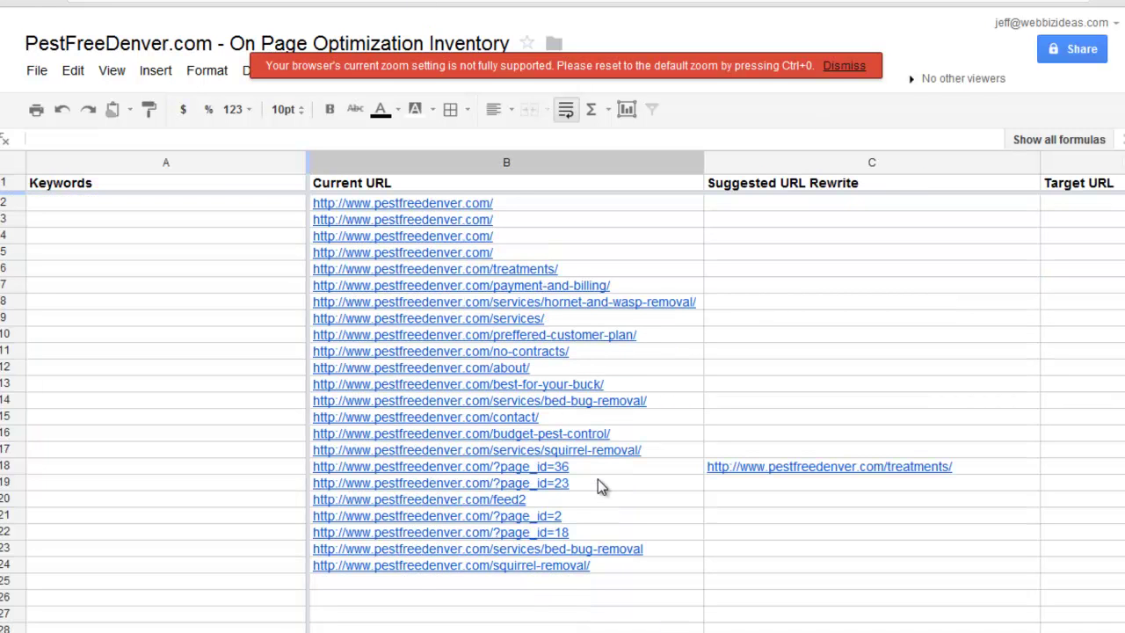
{"action": "key", "text": "ctrl+space"}
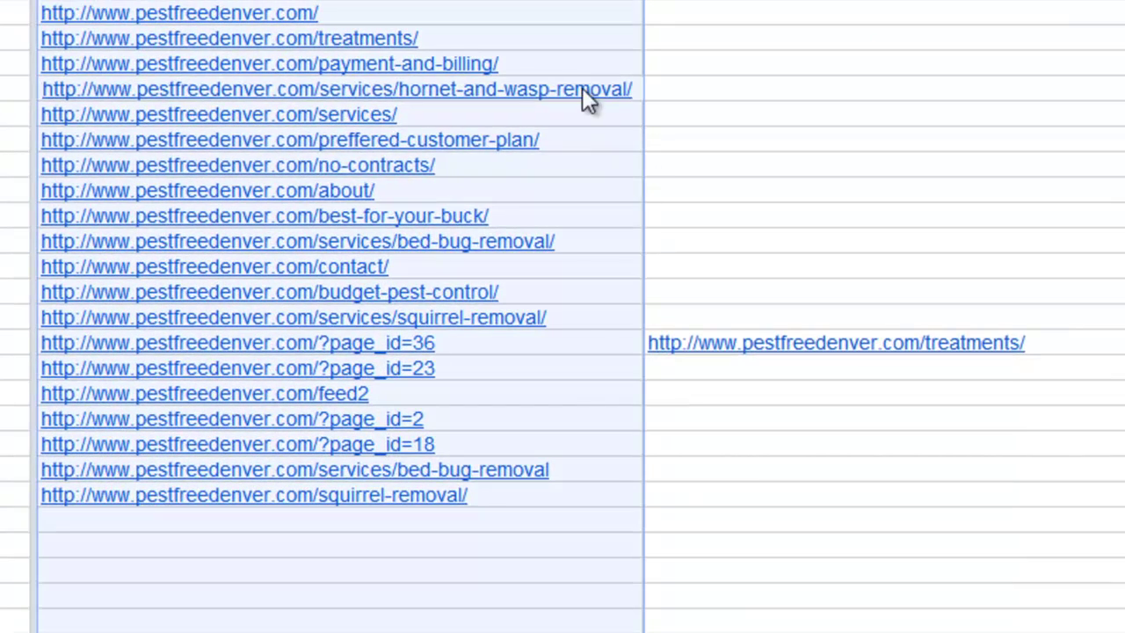
{"action": "left_click", "coordinate": [579, 63]}
{"action": "left_click", "coordinate": [815, 95]}
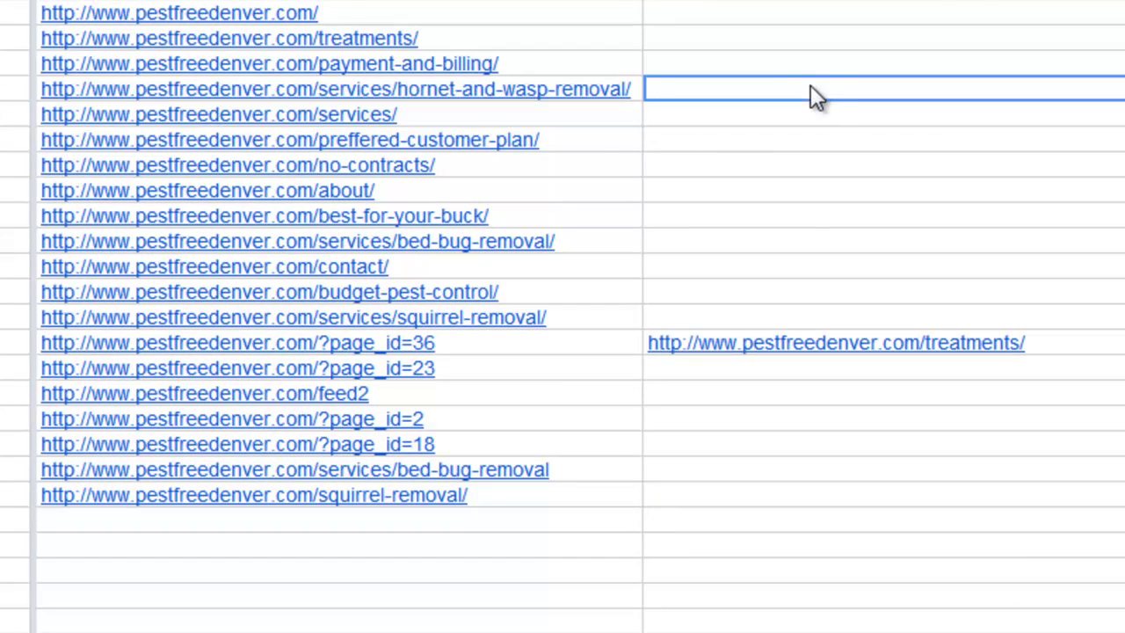
{"action": "left_click", "coordinate": [559, 191]}
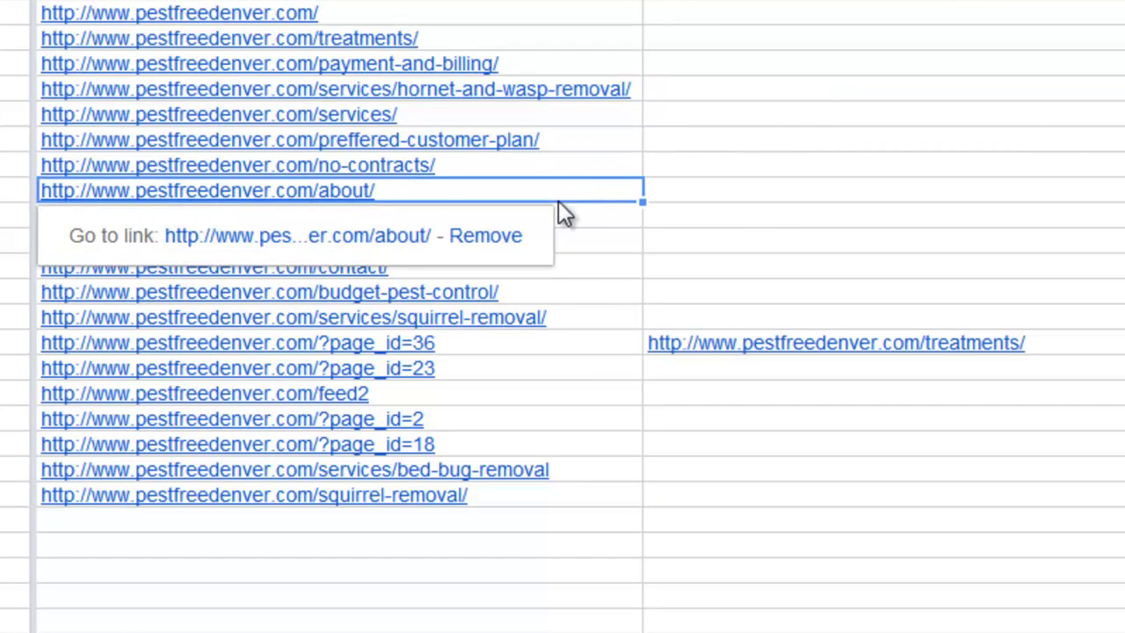
{"action": "left_click", "coordinate": [745, 219]}
Compare the ?page_id=36 URL in the PestFreeDenver.com inventory with its treatments entry in the Suggested URL Rewrite column.
{"action": "left_click", "coordinate": [552, 347]}
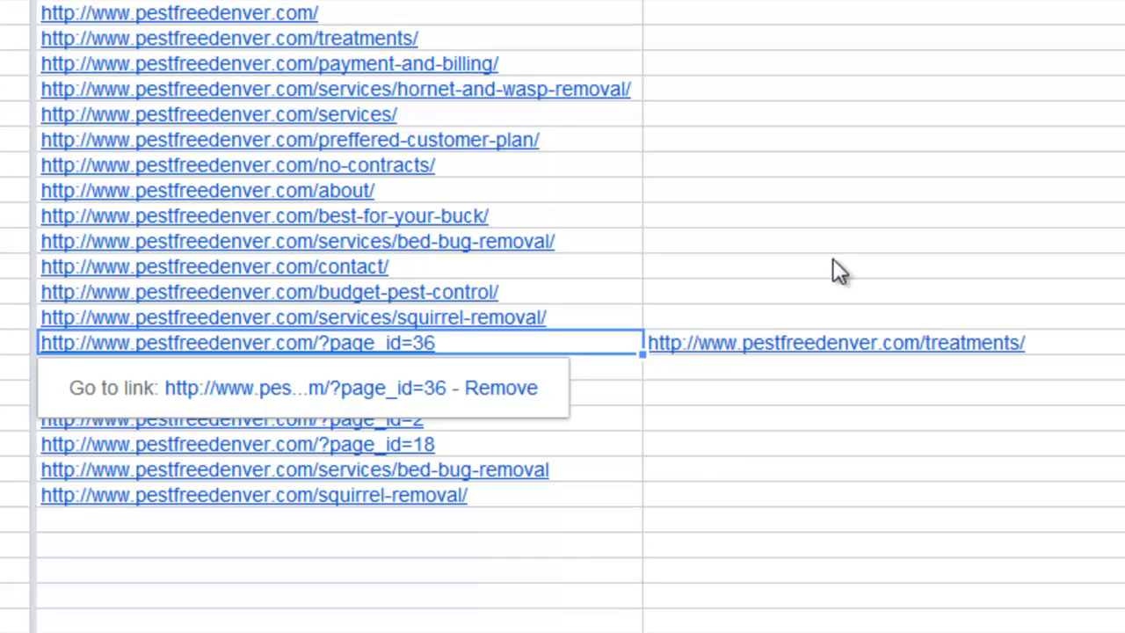
{"action": "left_click", "coordinate": [1063, 347]}
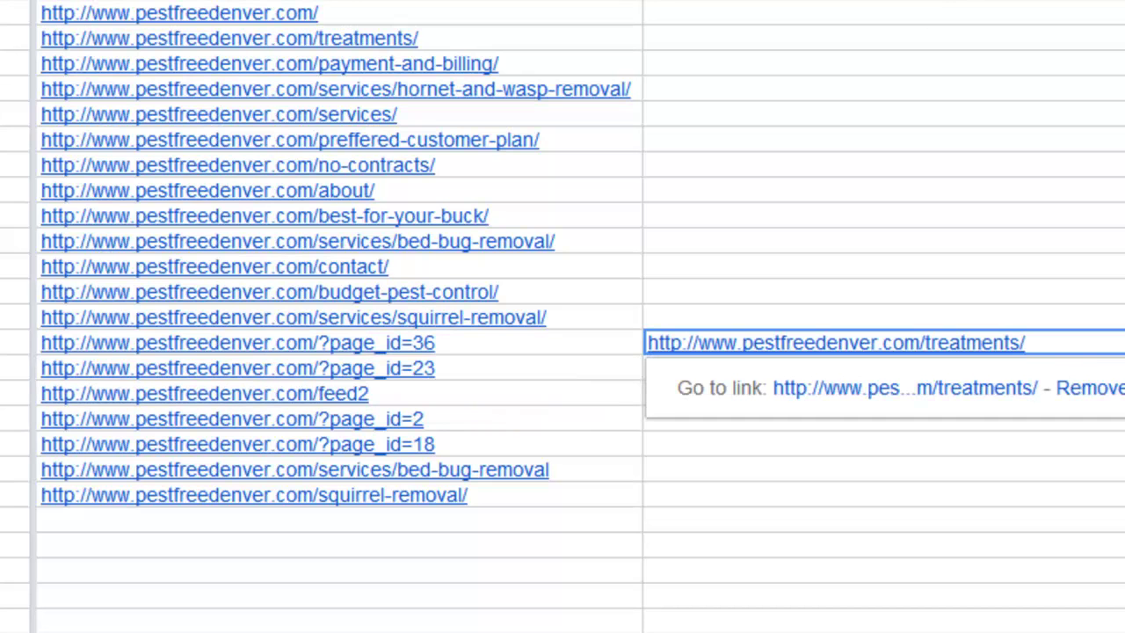
{"action": "left_click", "coordinate": [744, 575]}
{"action": "left_click", "coordinate": [1105, 555]}
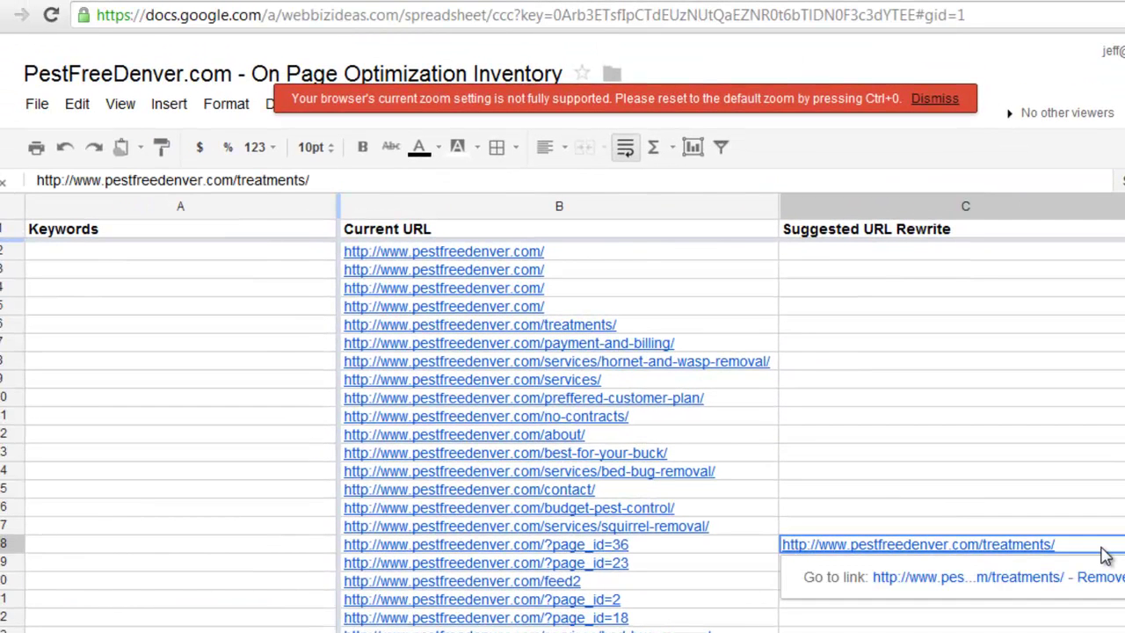
{"action": "left_click", "coordinate": [1004, 207]}
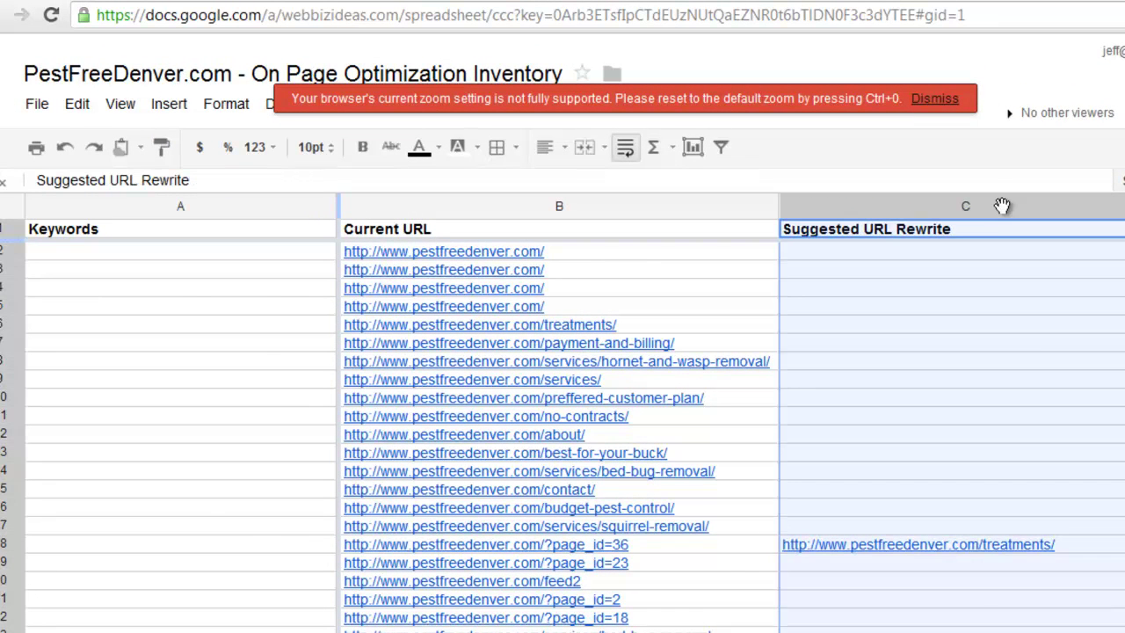
{"action": "left_click", "coordinate": [1097, 548]}
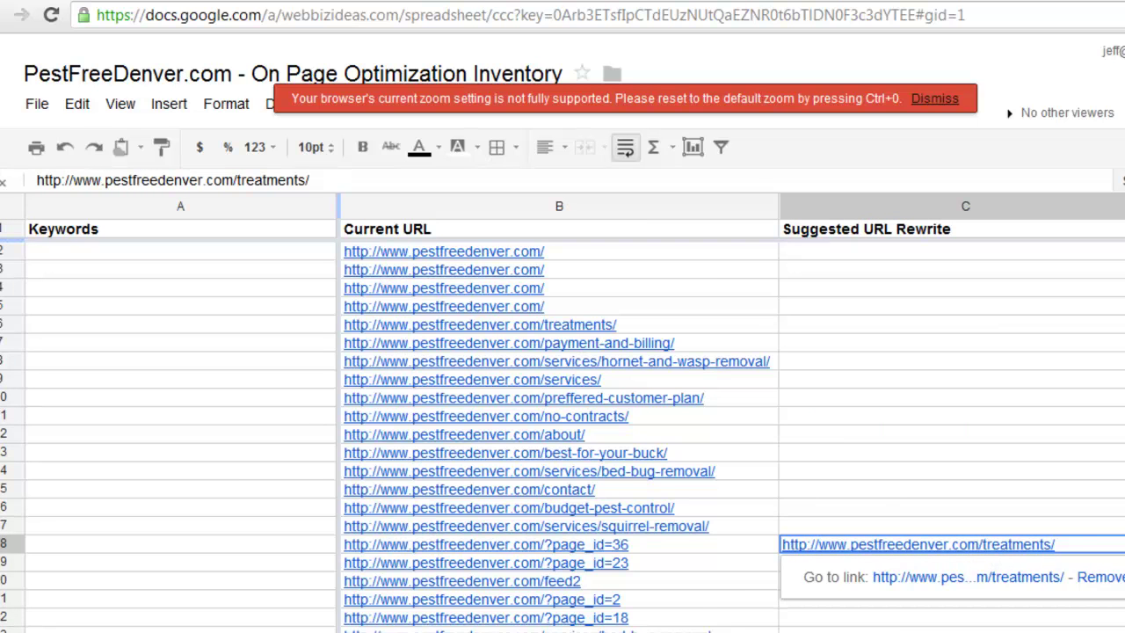
{"action": "left_click", "coordinate": [678, 547]}
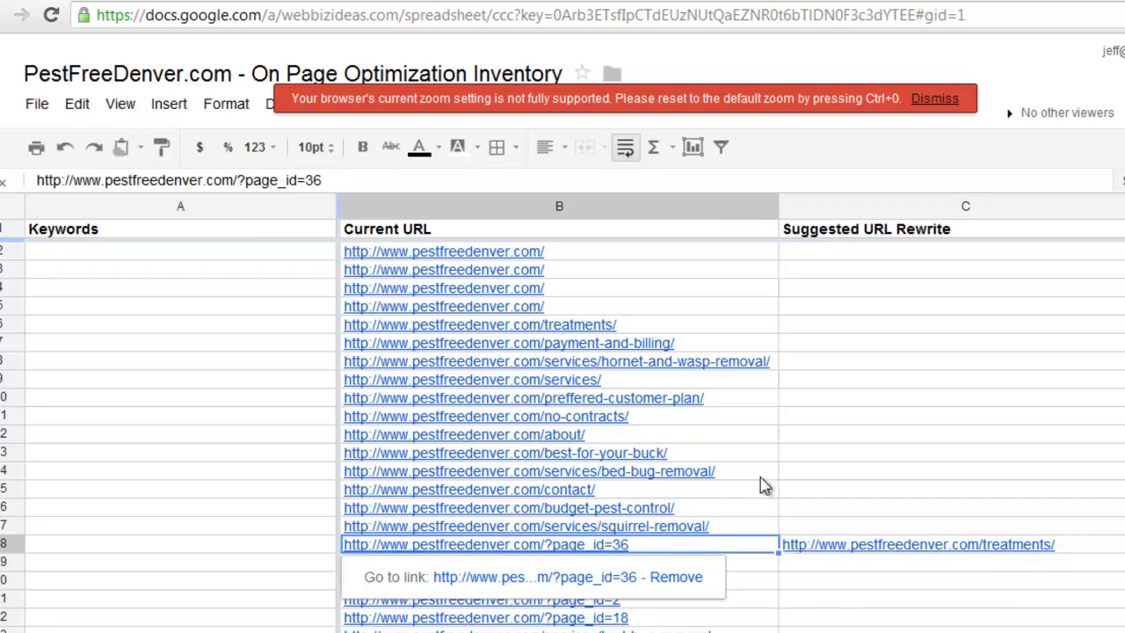
{"action": "key", "text": "ctrl+Tab"}
{"action": "left_click", "coordinate": [940, 15]}
{"action": "type", "text": "http://www.pestfreedenver.com/?page_id=36"}
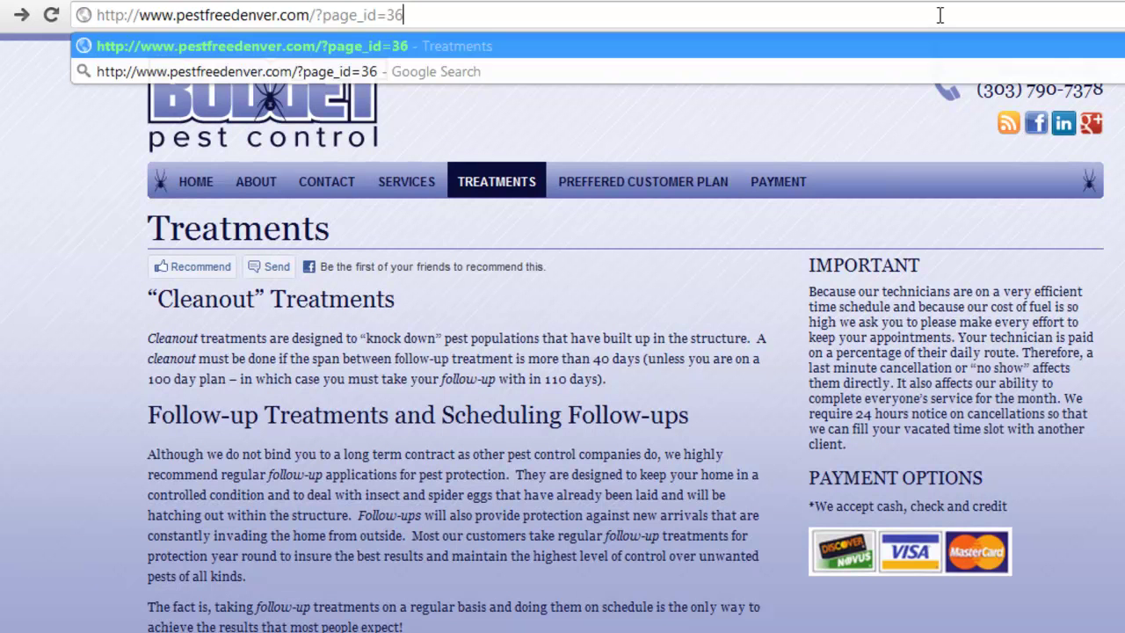
{"action": "key", "text": "Return"}
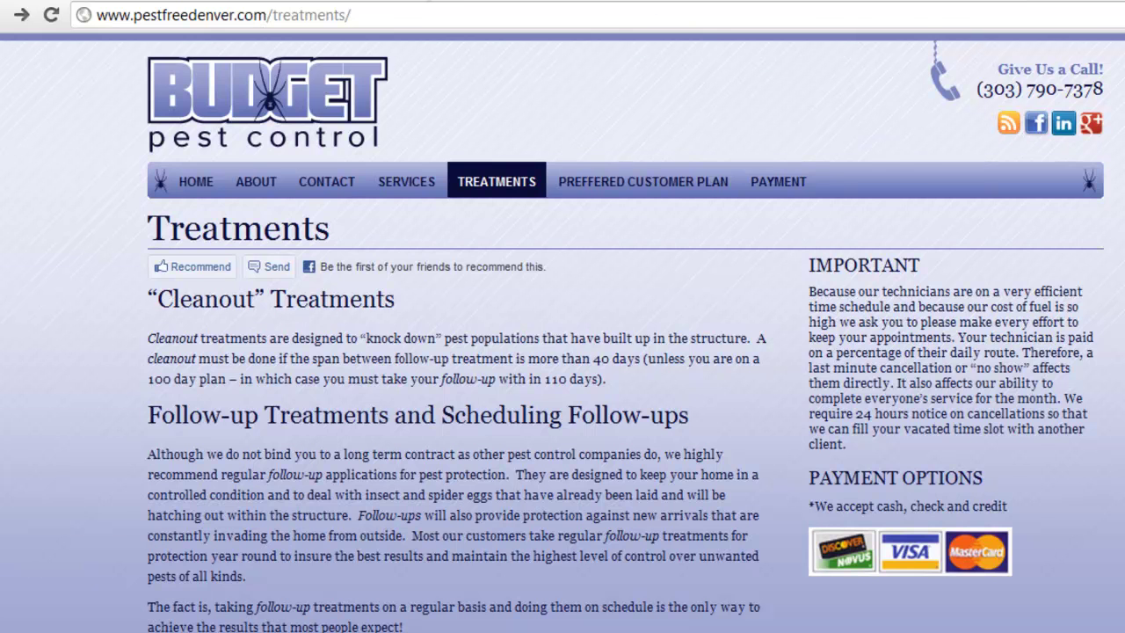
Inspect the PestFreeDenver.com inventory's Suggested URL Rewrite column, and review the AcantoHotels.com inventory with its keyword list.
{"action": "left_click", "coordinate": [423, 2]}
{"action": "left_click", "coordinate": [1018, 205]}
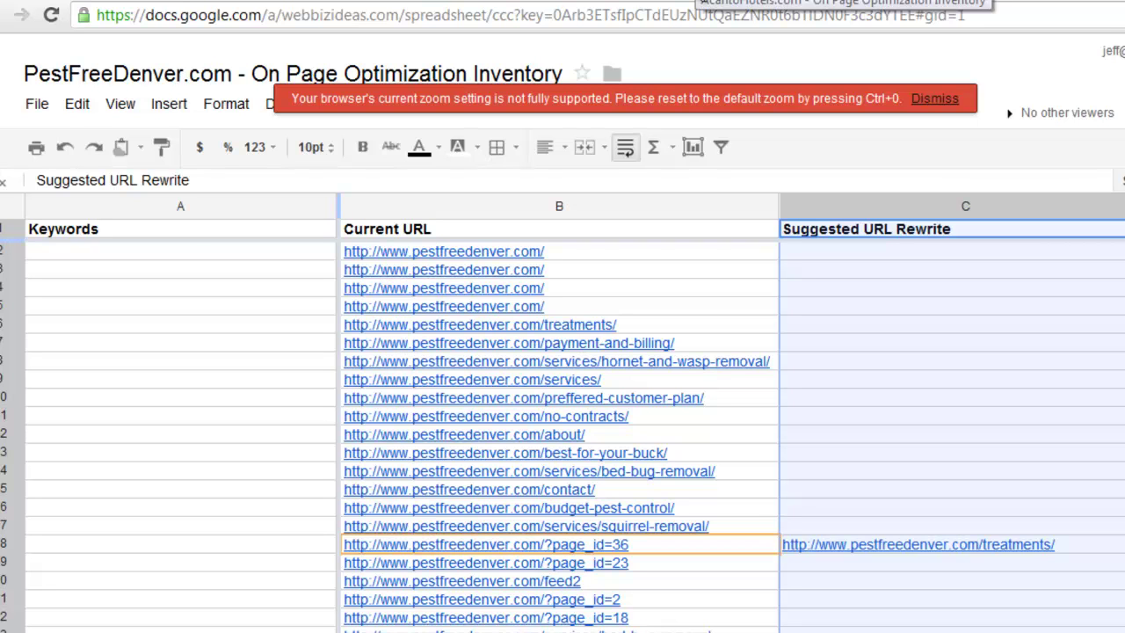
{"action": "key", "text": "ctrl+Tab"}
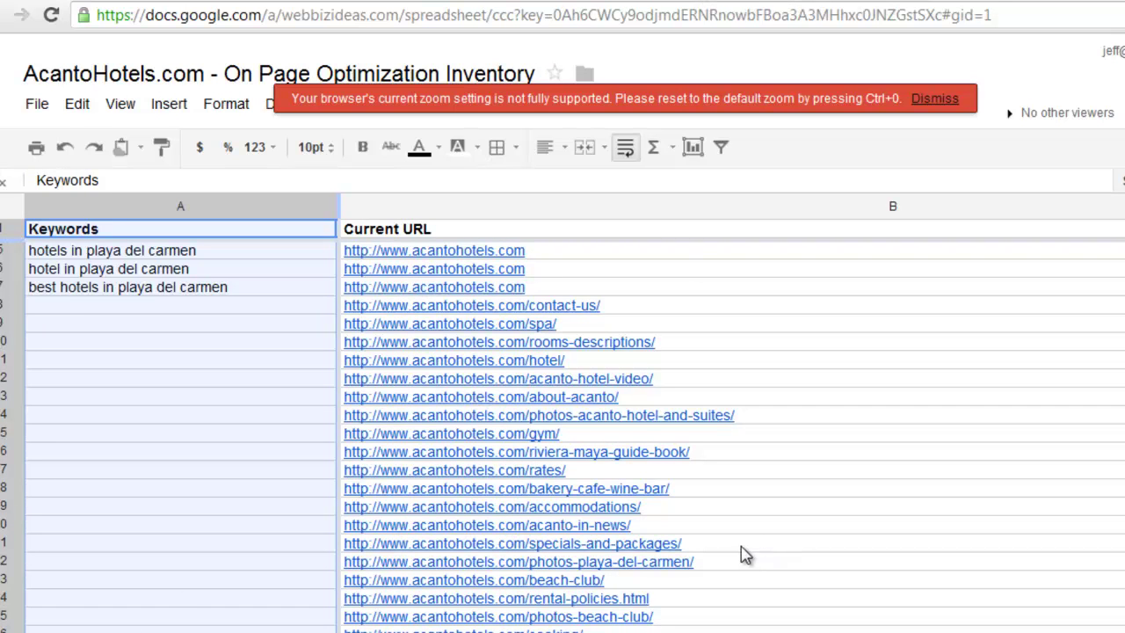
{"action": "key", "text": "ctrl+Tab"}
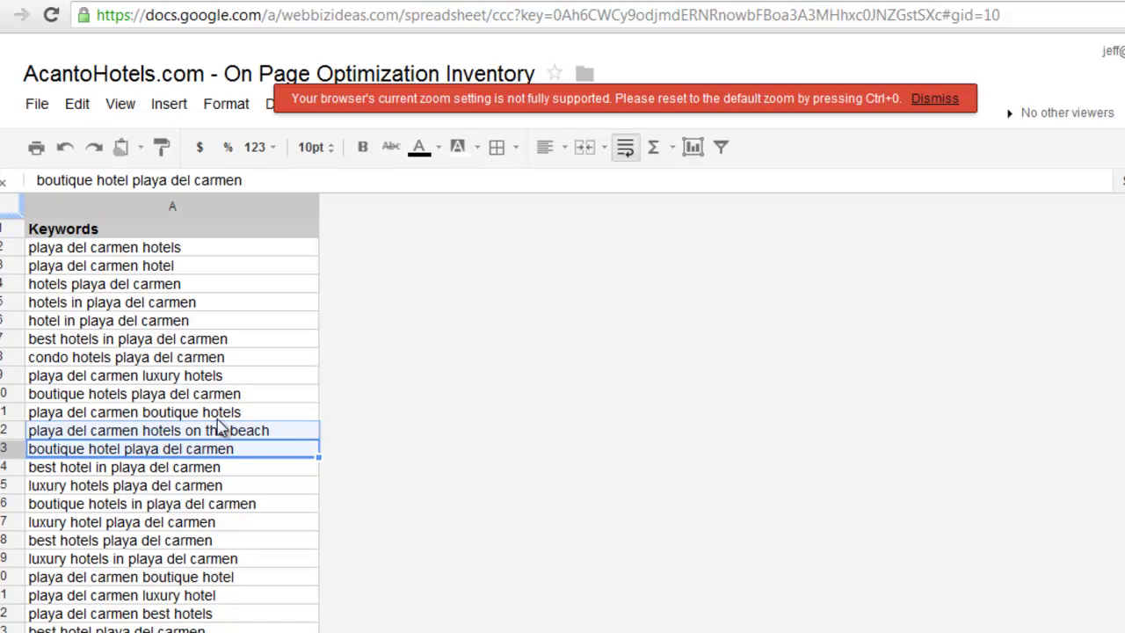
{"action": "key", "text": "ctrl+Tab"}
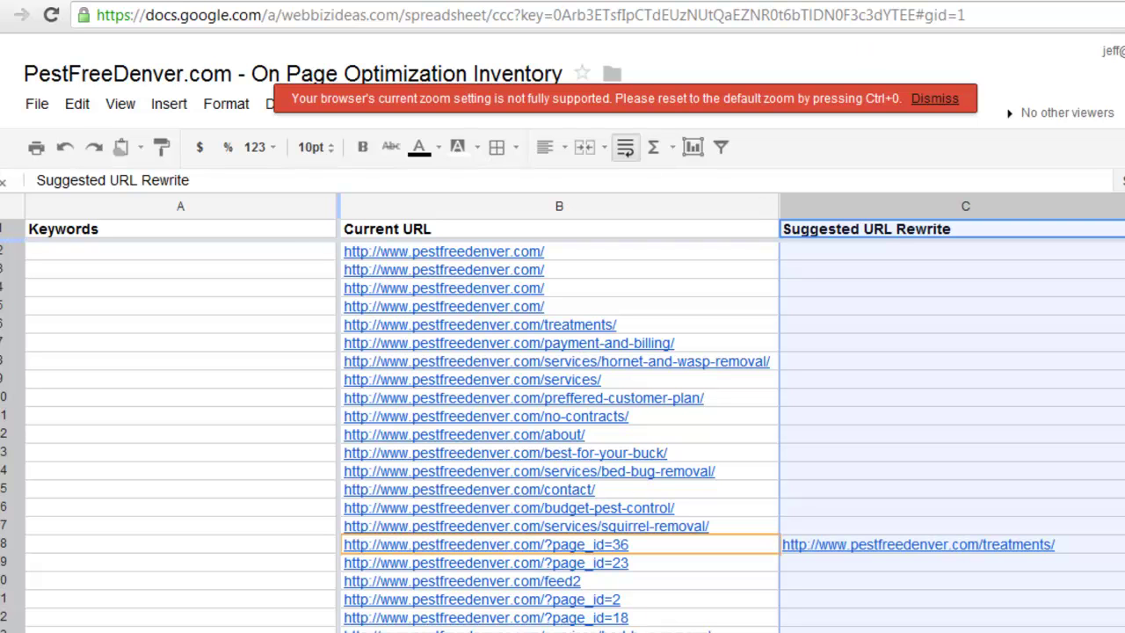
In the PestFreeDenver.com page content sheet, rename the first Category entry in the Page column as Services.
{"action": "key", "text": "ctrl+shift+Page_Down"}
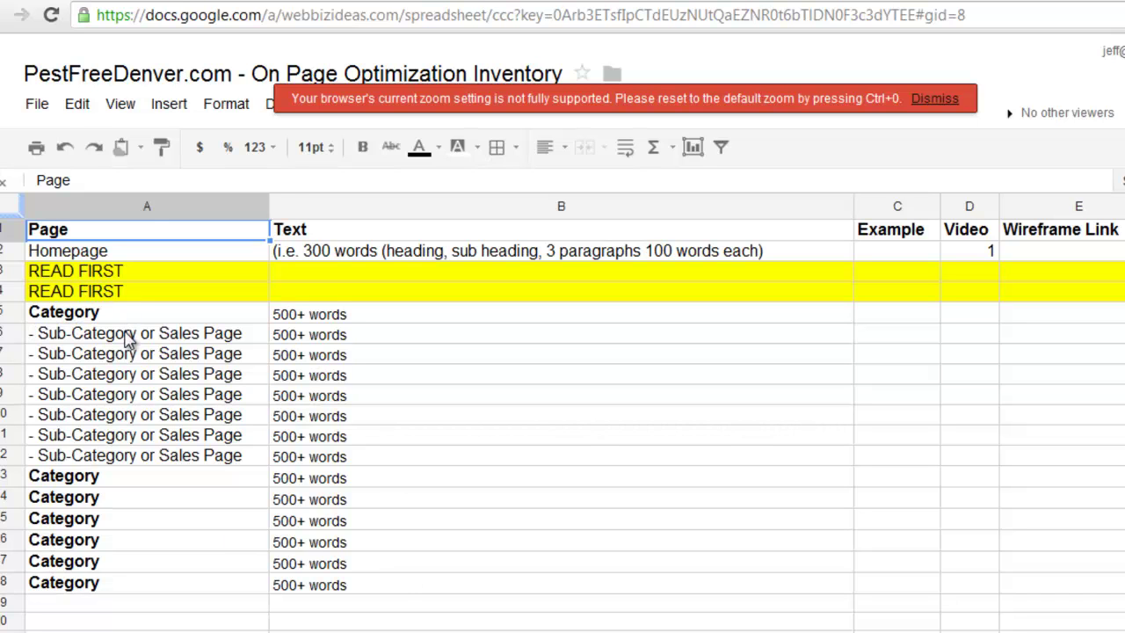
{"action": "left_click", "coordinate": [128, 331]}
{"action": "left_click", "coordinate": [167, 318]}
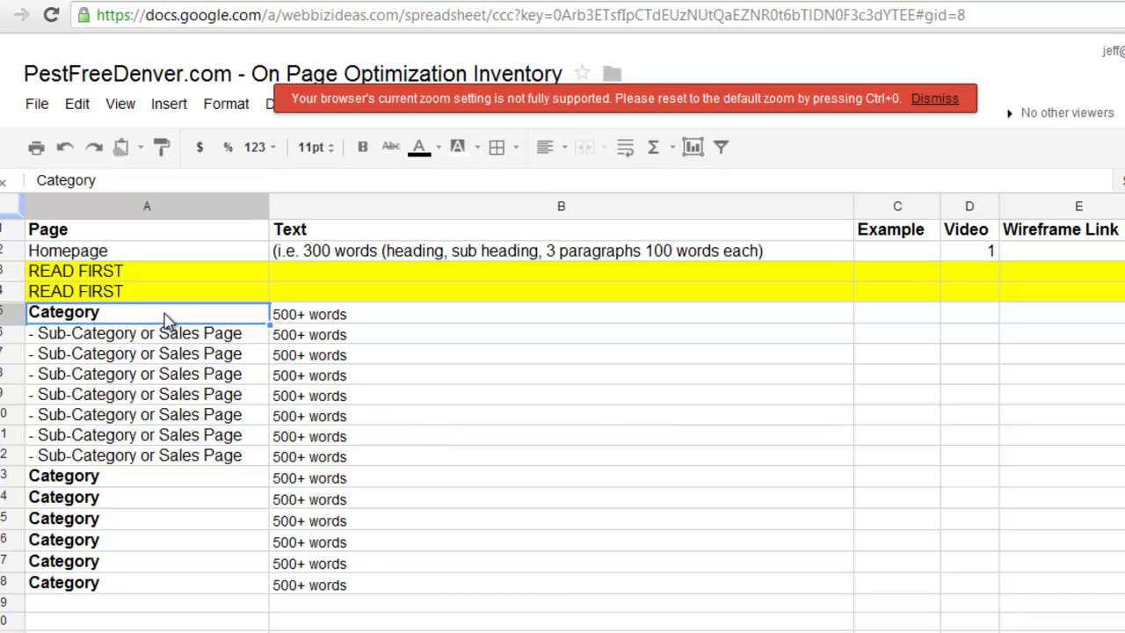
{"action": "type", "text": "Serviced"}
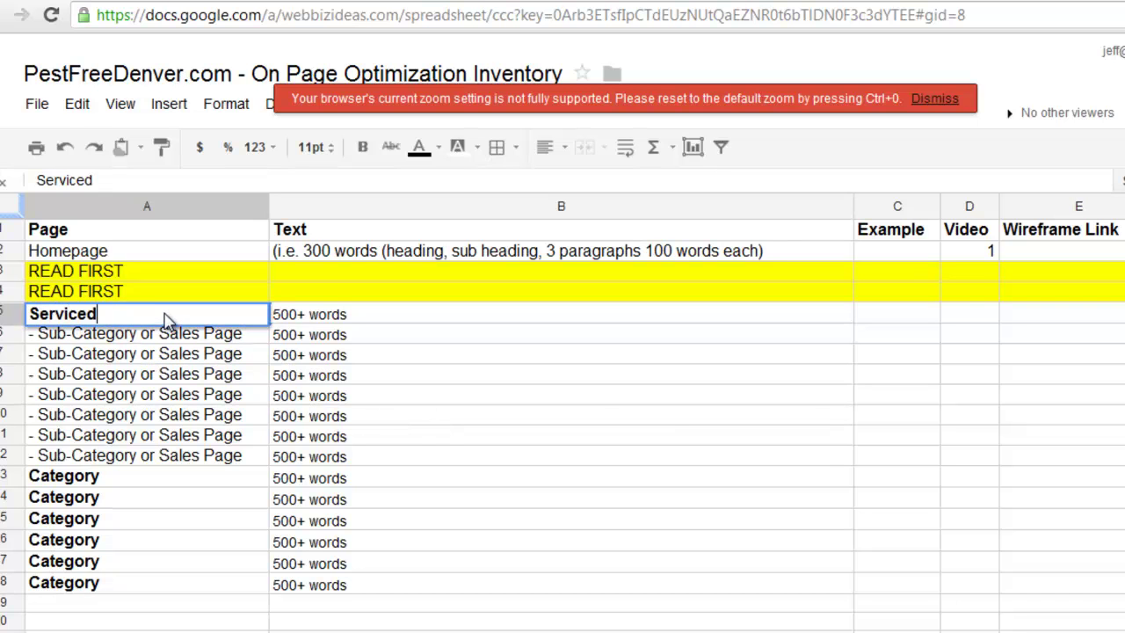
{"action": "key", "text": "BackSpace"}
{"action": "type", "text": "s"}
{"action": "key", "text": "Return"}
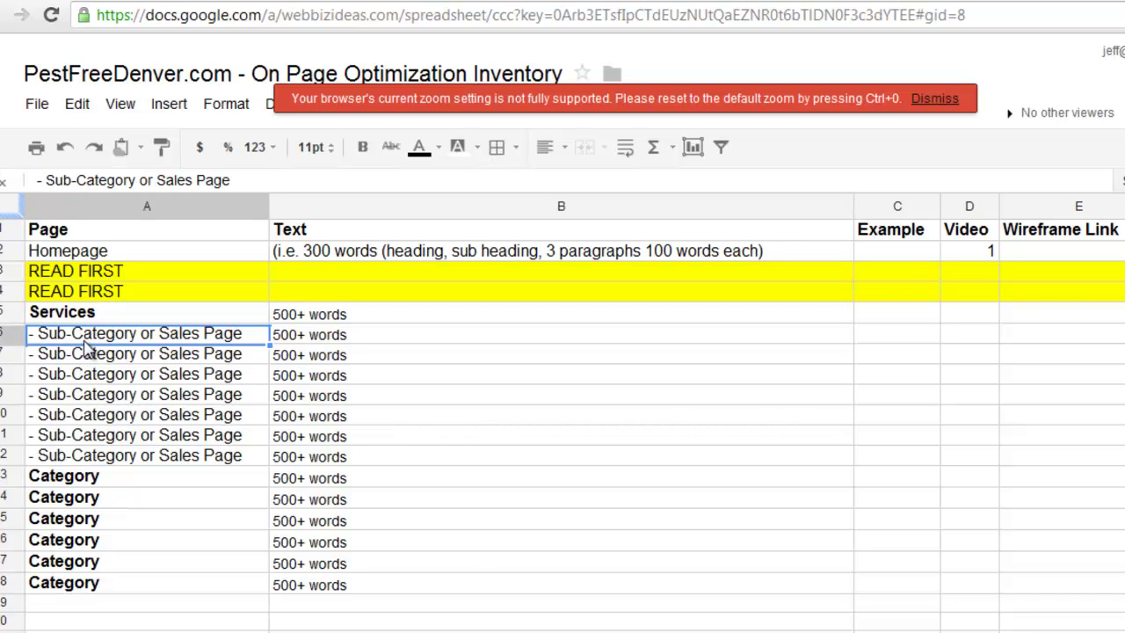
Replace the first sub-category entry under Services with "- Bee Hive Removal".
{"action": "double_click", "coordinate": [85, 339]}
{"action": "left_click_drag", "start_coordinate": [244, 336], "coordinate": [41, 338]}
{"action": "type", "text": "Bee Hive "}
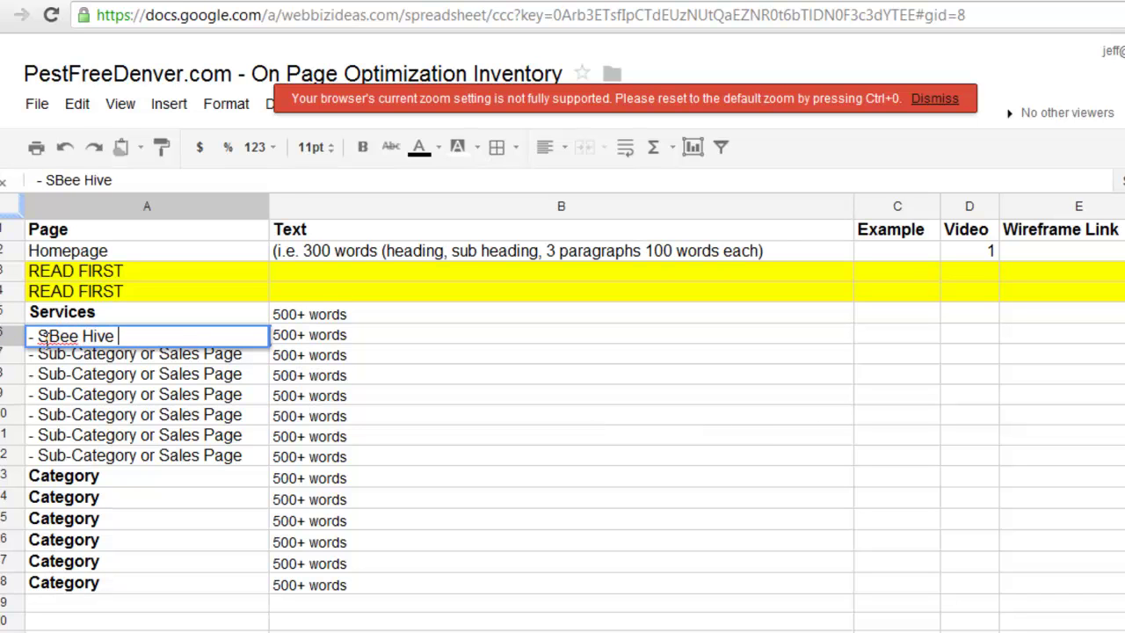
{"action": "type", "text": "Removal"}
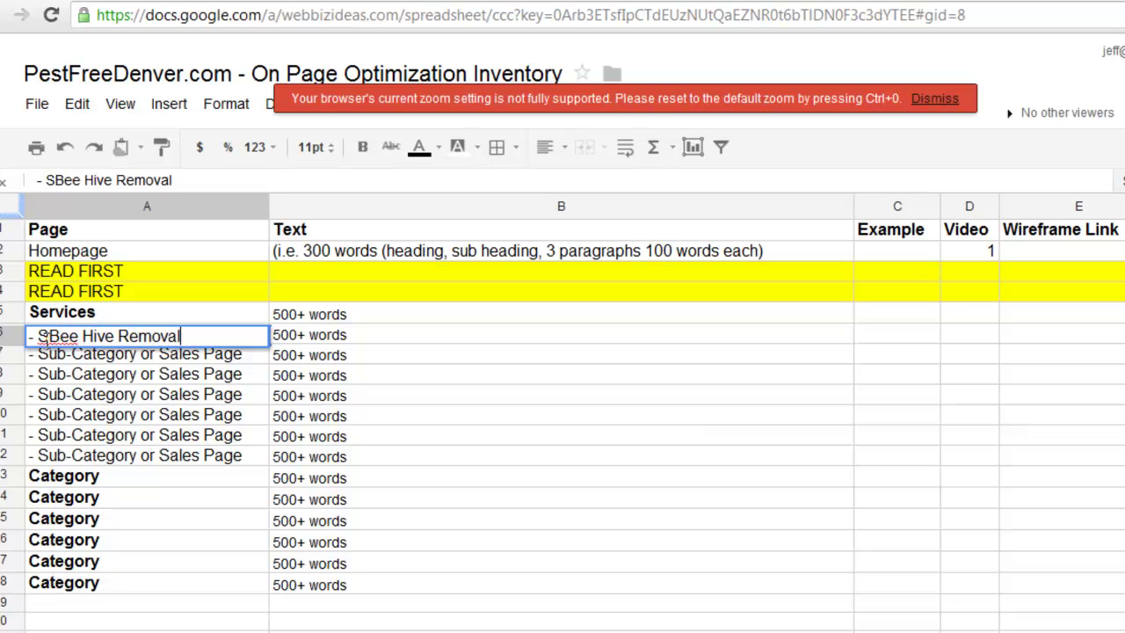
{"action": "left_click", "coordinate": [45, 338]}
{"action": "key", "text": "BackSpace"}
{"action": "left_click", "coordinate": [264, 478]}
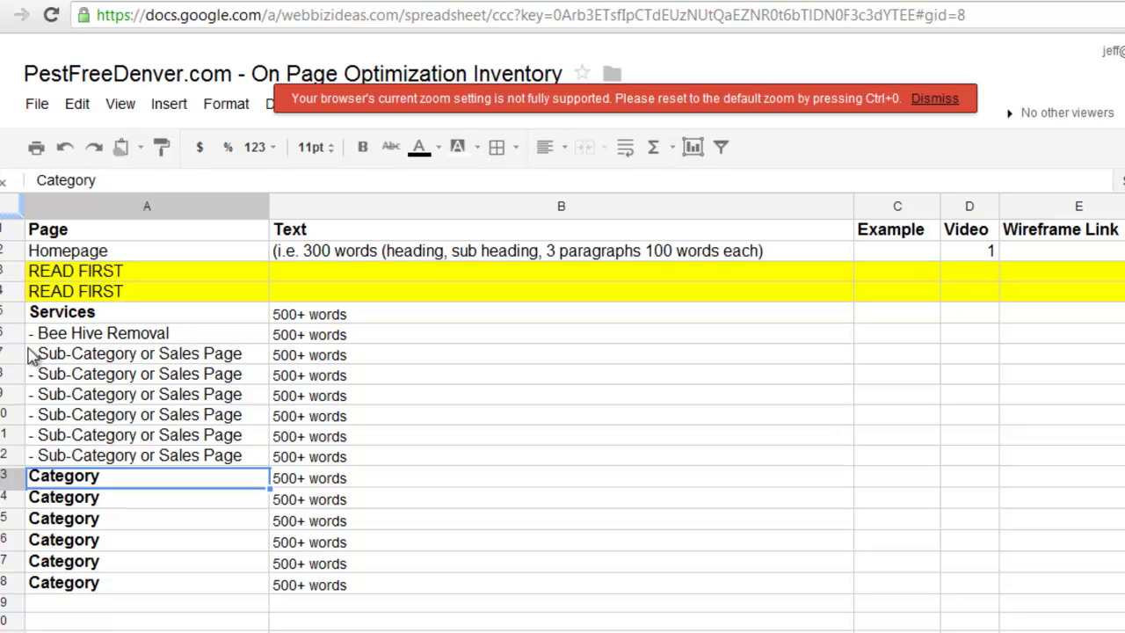
Check the Bee Hive Removal content row against the Current URL list in the PestFreeDenver.com inventory sheet.
{"action": "left_click", "coordinate": [5, 333]}
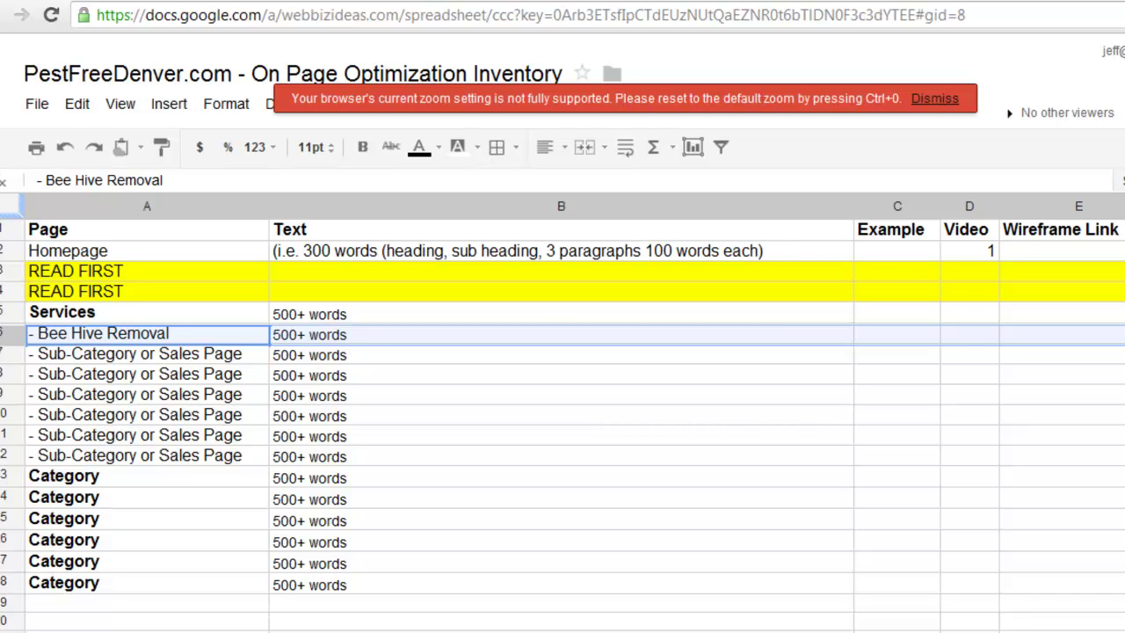
{"action": "left_click", "coordinate": [641, 610]}
{"action": "left_click", "coordinate": [645, 287]}
{"action": "key", "text": "ctrl+space"}
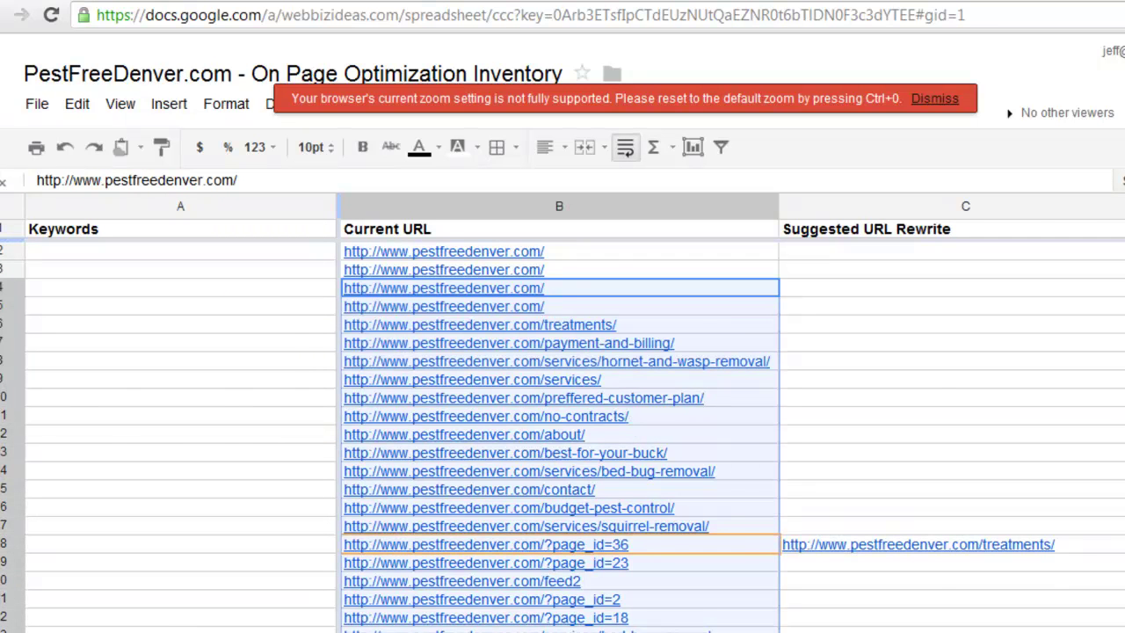
Revisit the PestFreeDenver.com page content sheet and bring up the TEMPLATE - On Page Optimization Inventory spreadsheet.
{"action": "key", "text": "ctrl+shift+Page_Up"}
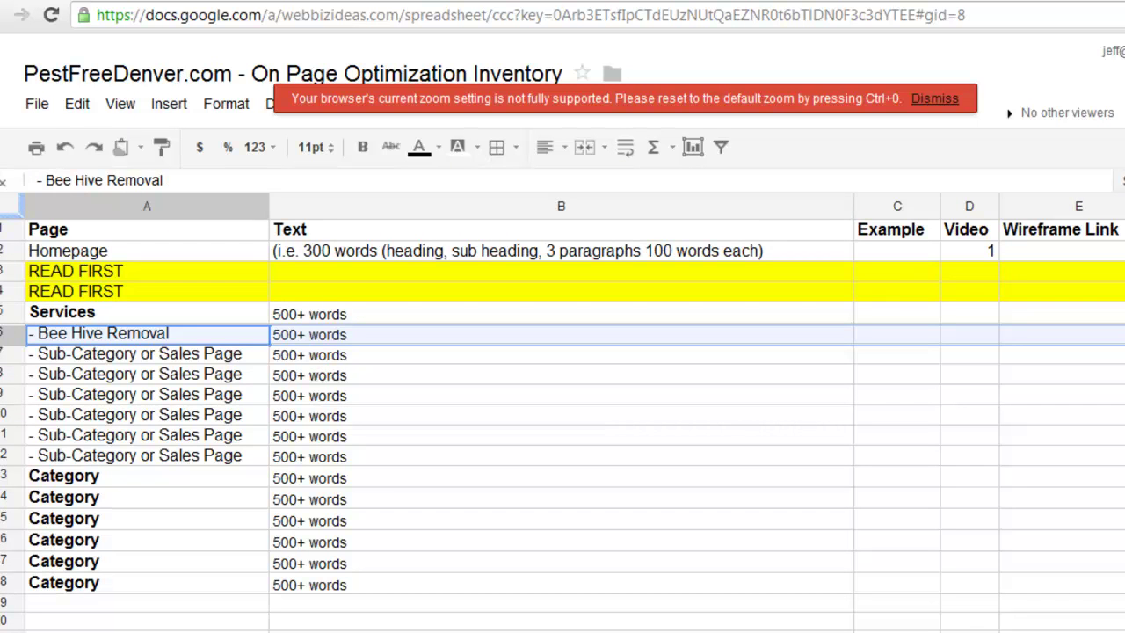
{"action": "left_click", "coordinate": [560, 291]}
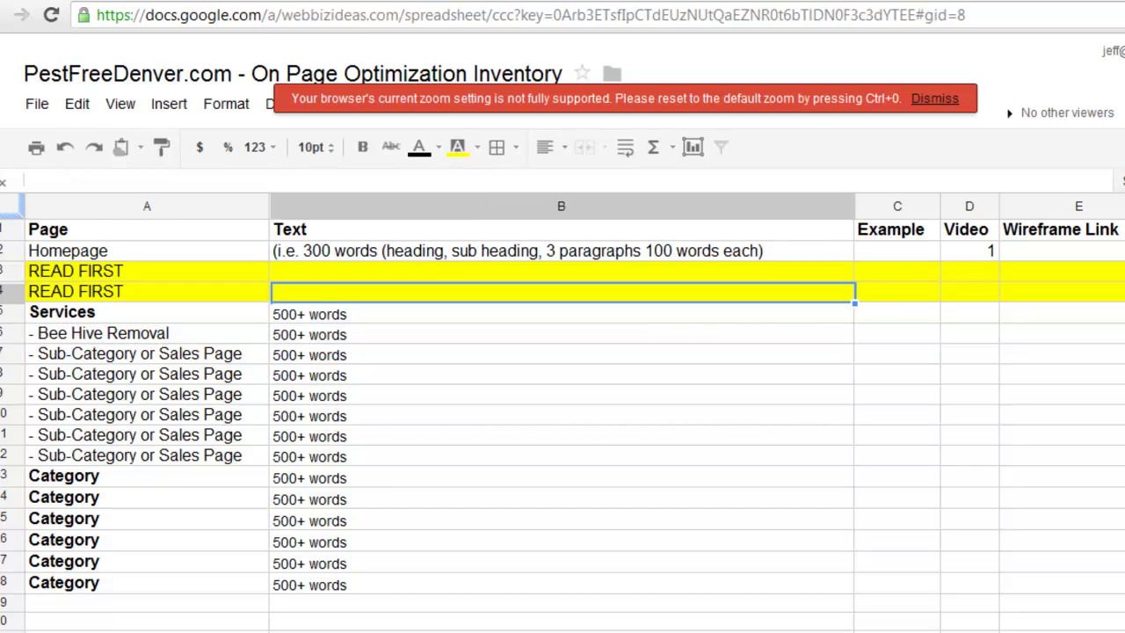
{"action": "key", "text": "ctrl+Tab"}
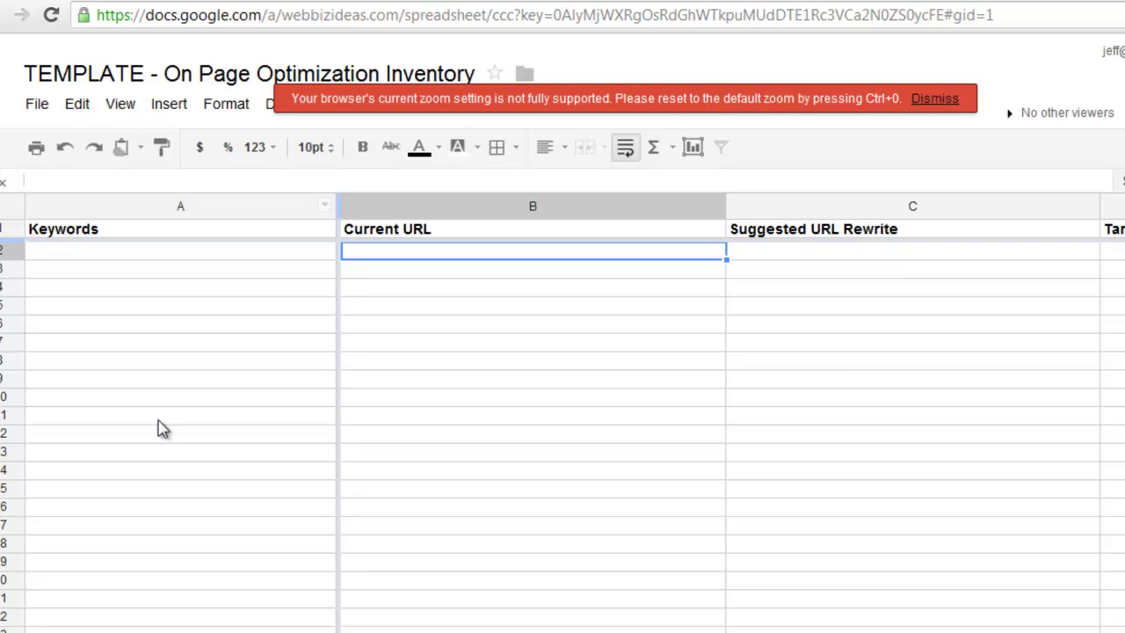